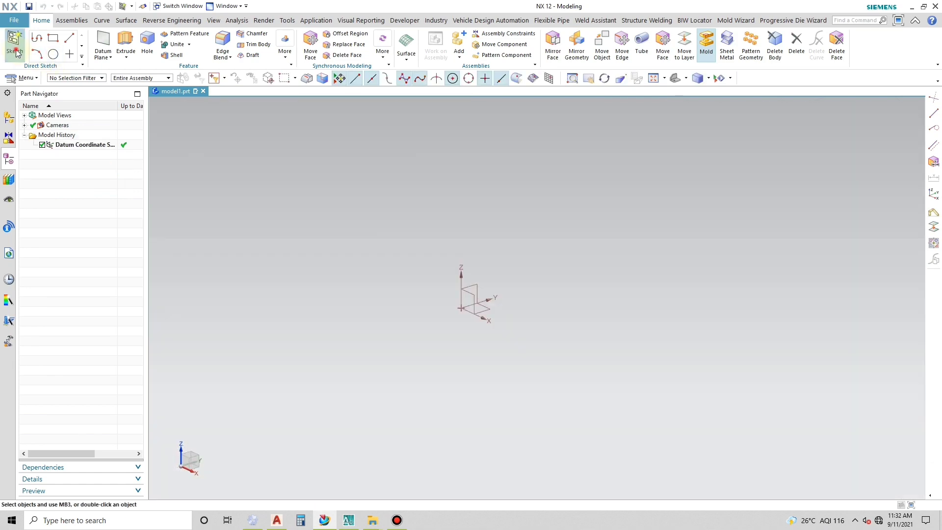
Step: Create a sketch on the XY plane of the datum coordinate system
left_click(15, 44)
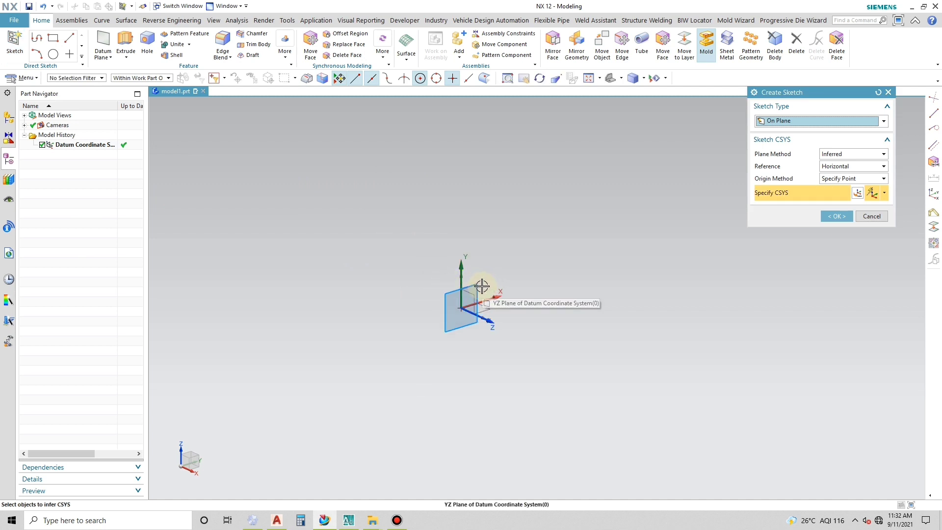
left_click(479, 294)
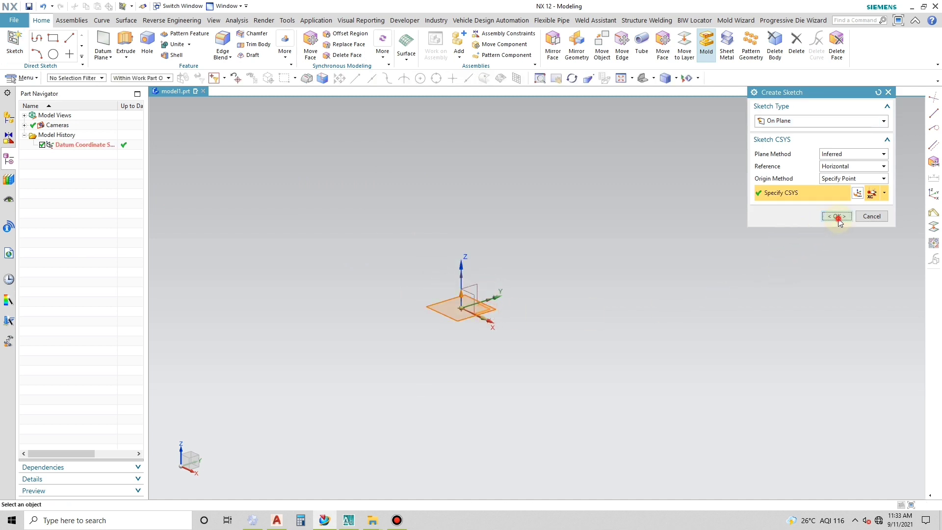
left_click(836, 216)
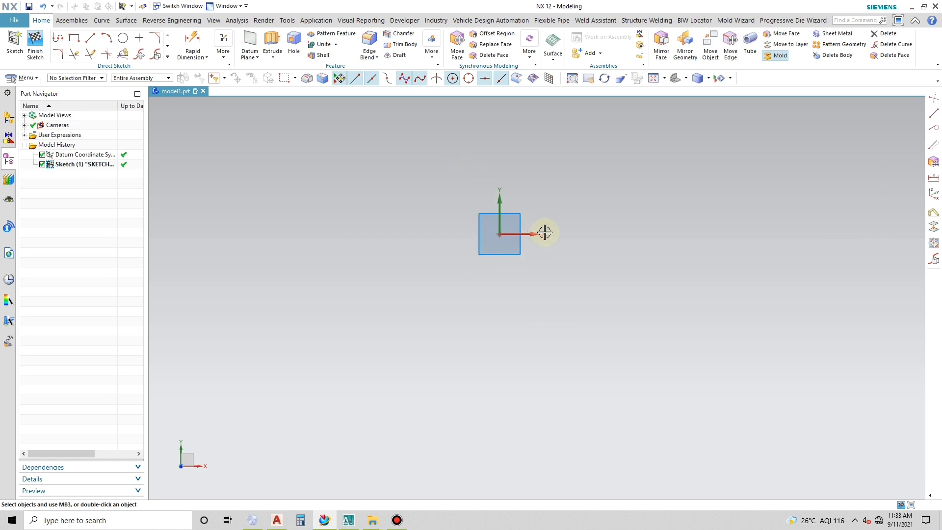
Step: Sketch a vertical line about 18 mm long and a horizontal line about 21 mm long crossing it near the origin
left_click(90, 38)
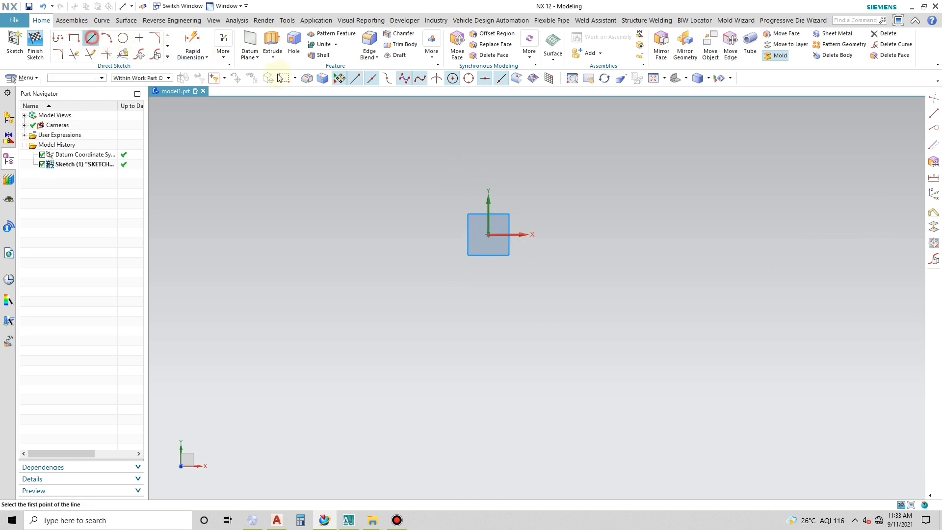
left_click(548, 132)
left_click(551, 326)
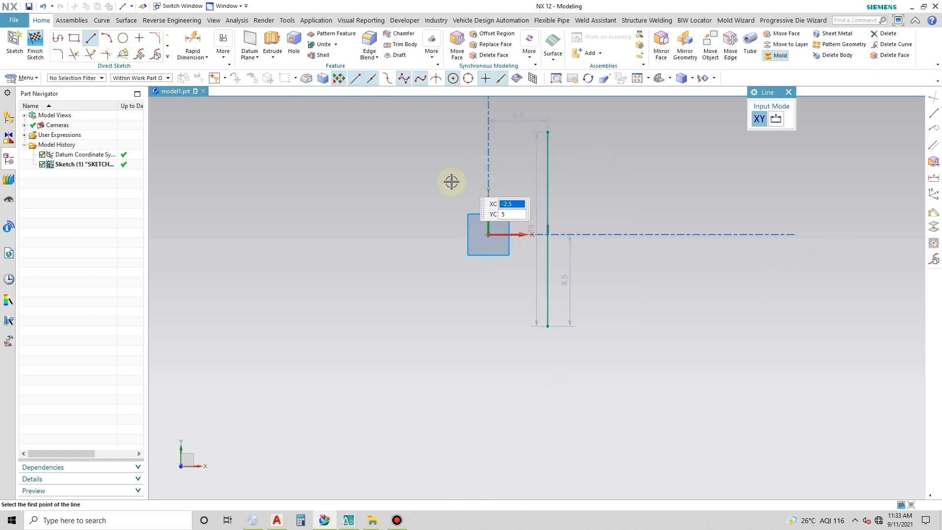
left_click(440, 186)
left_click(665, 186)
key("Escape")
Step: Make the midpoints of both lines coincident with each other and with the sketch origin
left_click(552, 186)
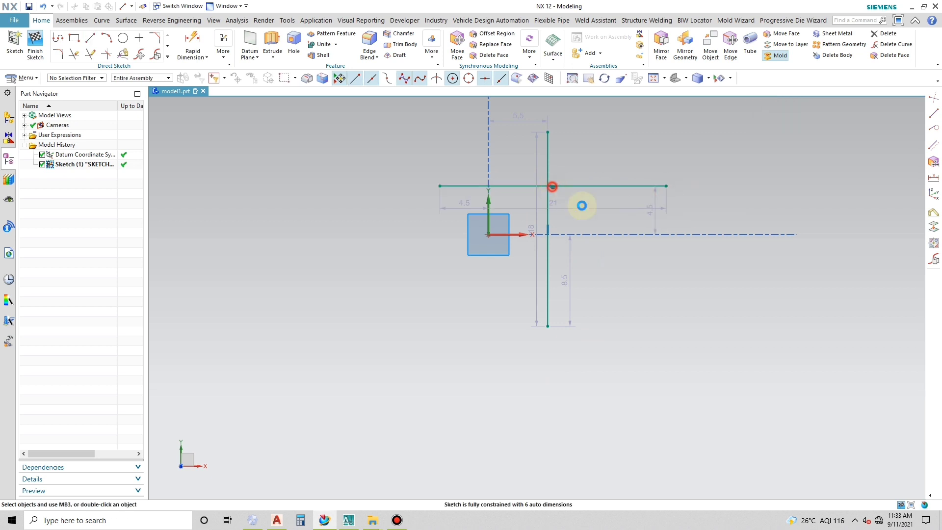
left_click(547, 229)
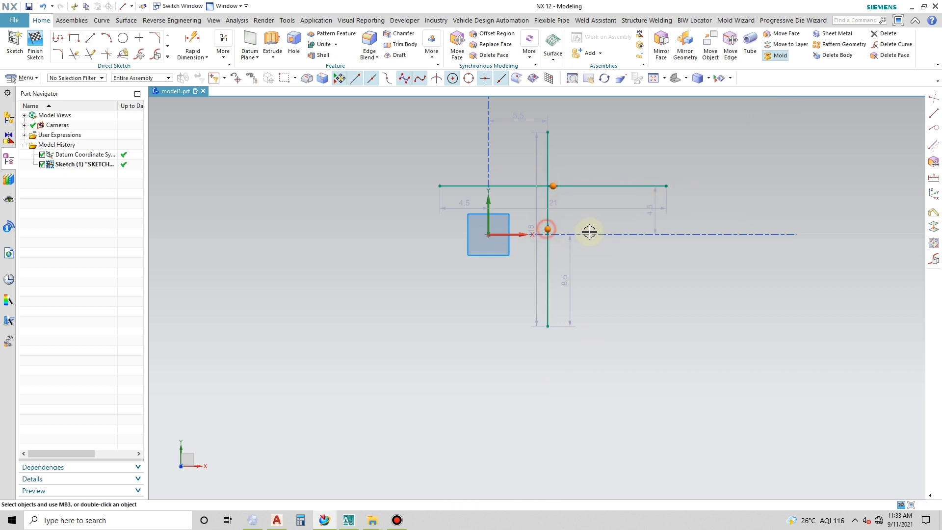
left_click(566, 212)
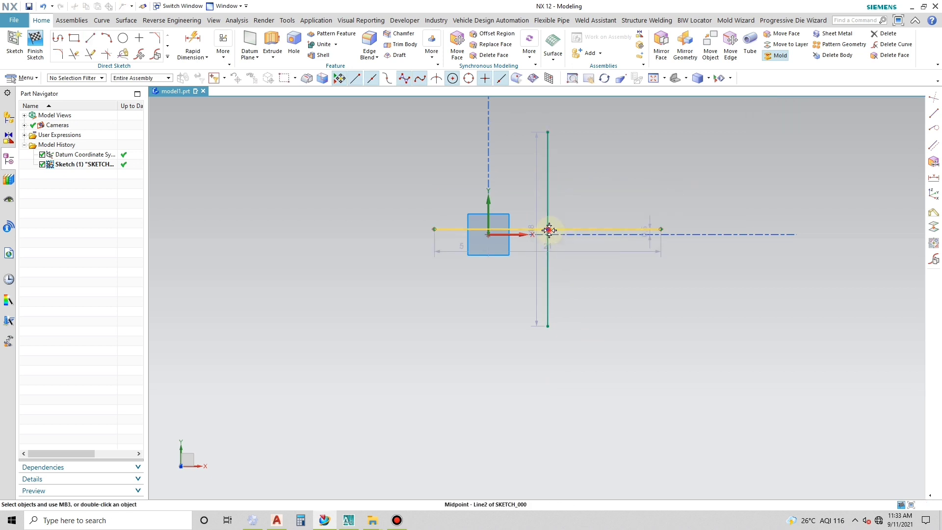
left_click(489, 235)
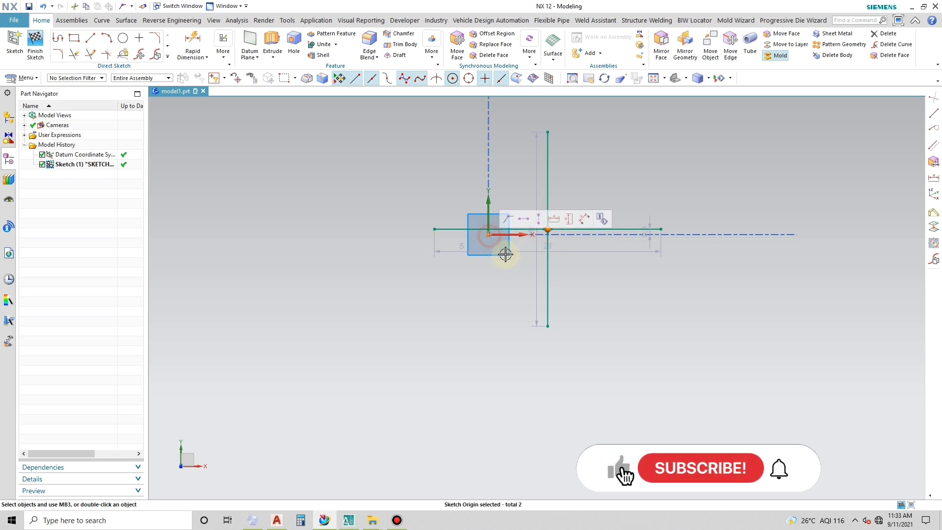
left_click(508, 219)
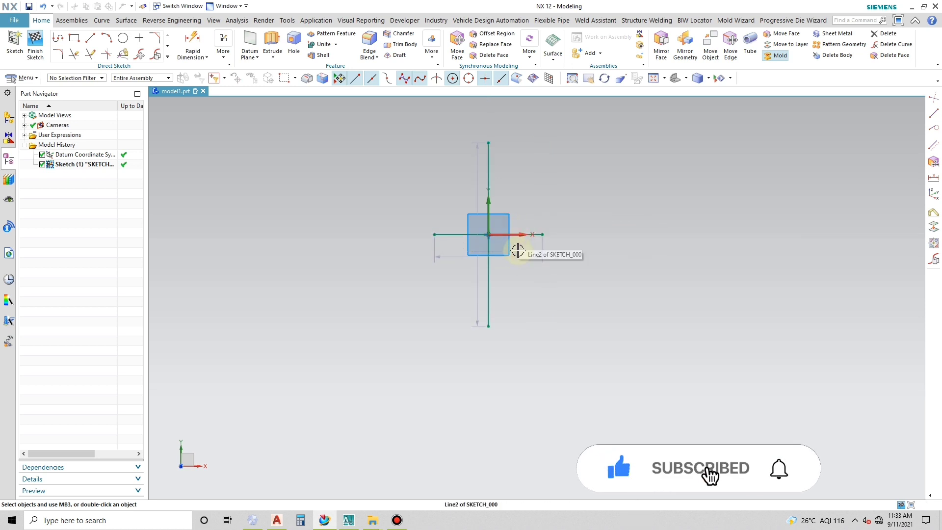
Step: Convert the horizontal and vertical lines through the origin to reference lines
left_click(522, 234)
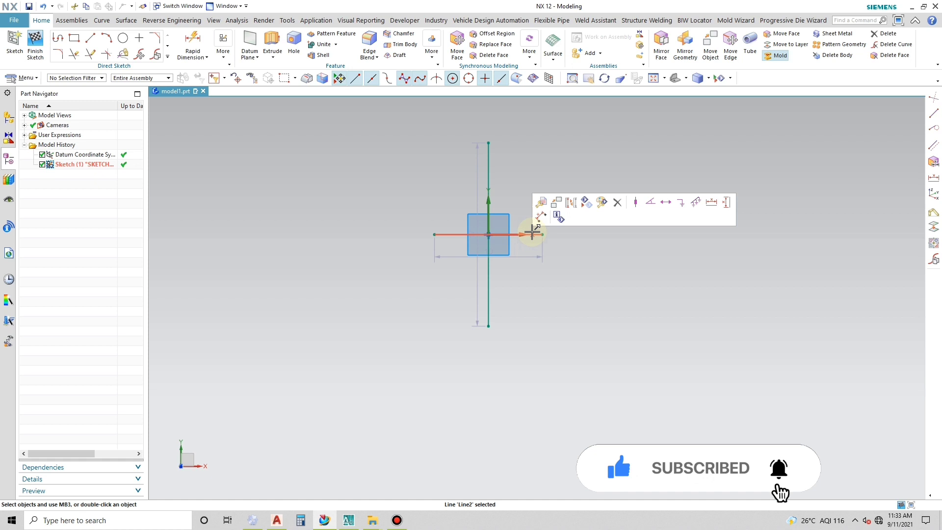
left_click(579, 207)
left_click(489, 164)
left_click(537, 135)
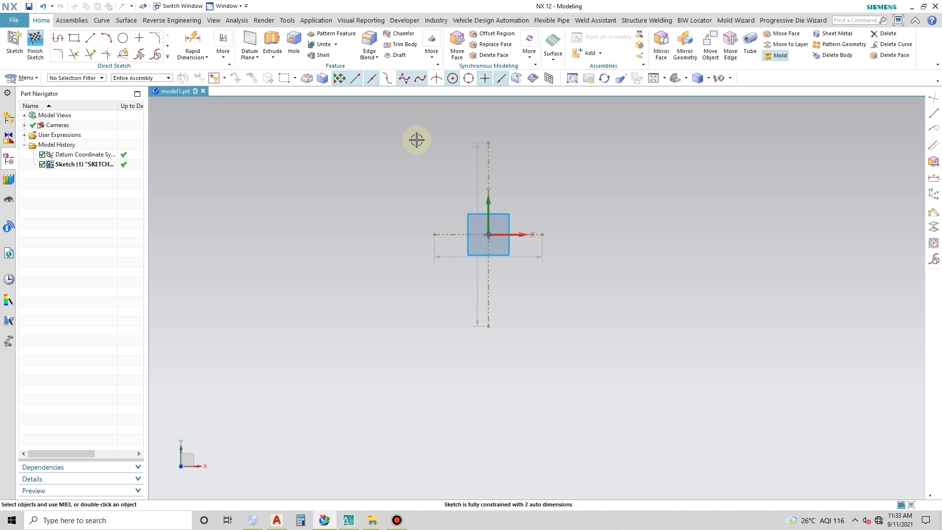
Step: Draw two concentric circles centred on the sketch origin, one 30 mm and one about 18 mm in diameter
left_click(122, 39)
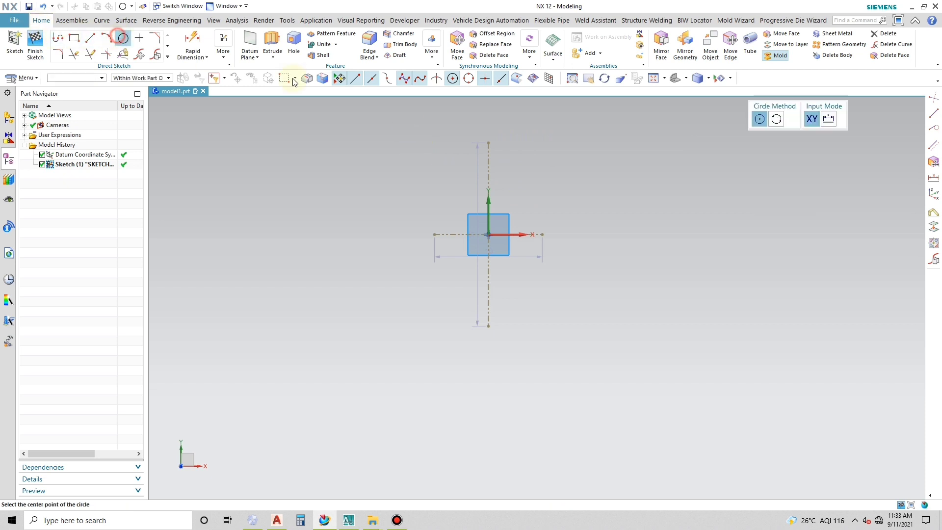
left_click(489, 235)
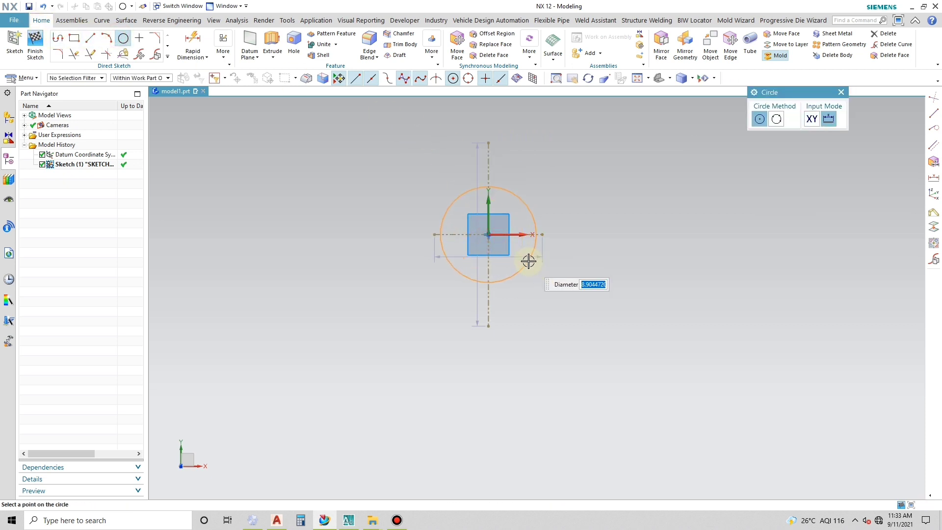
type("30")
key("Return")
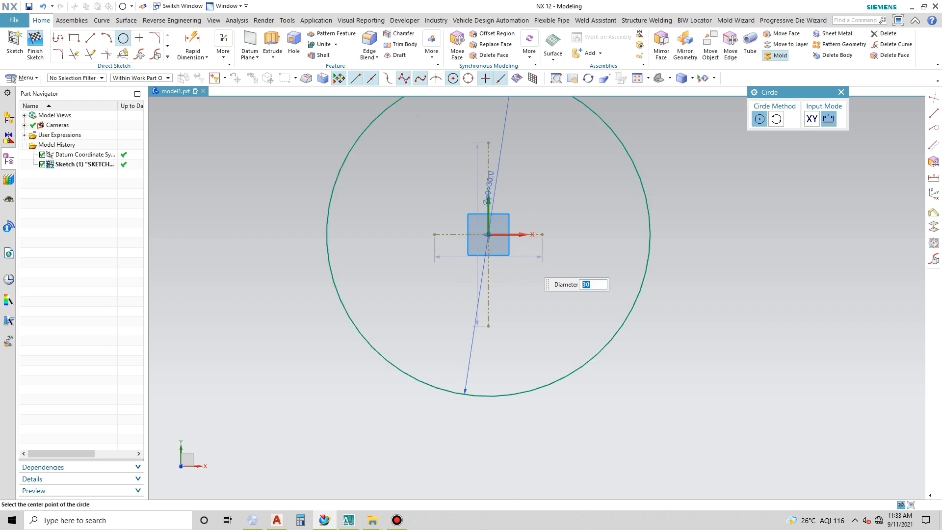
scroll(529, 250, "down", 3)
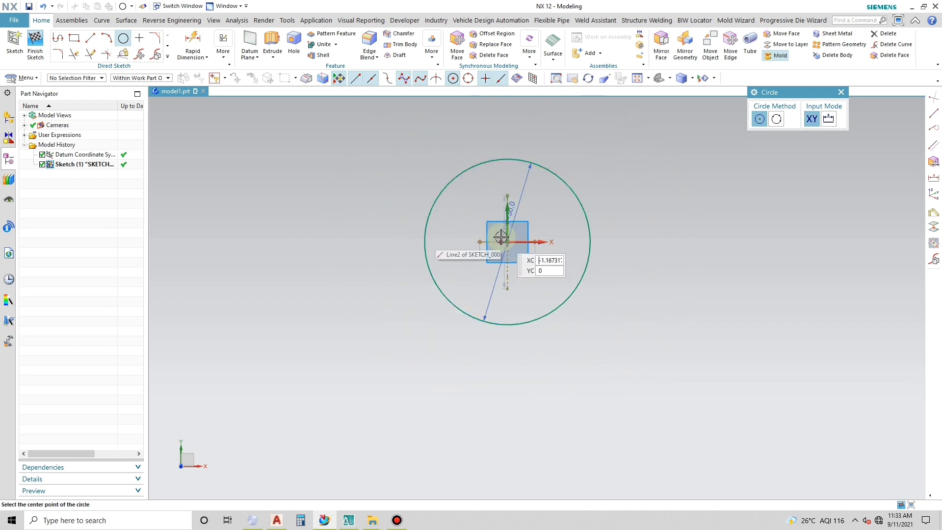
left_click(505, 240)
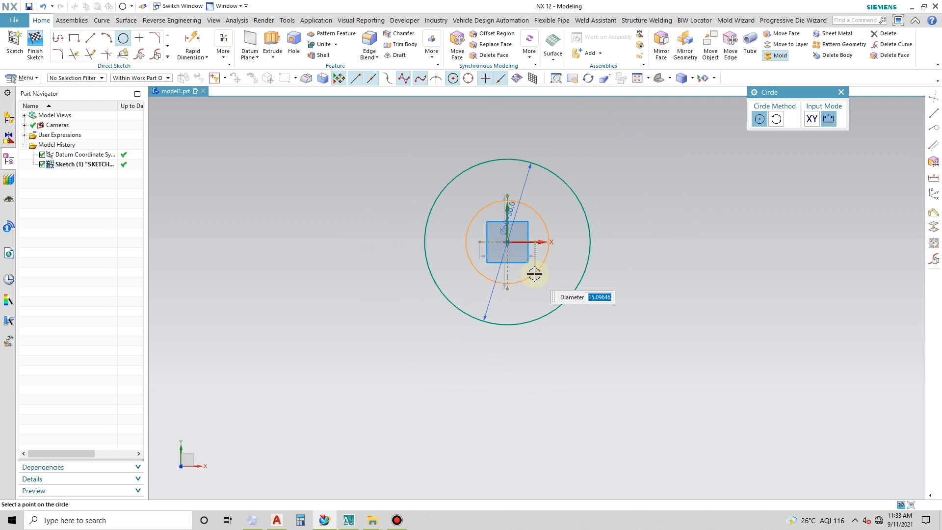
key("Return")
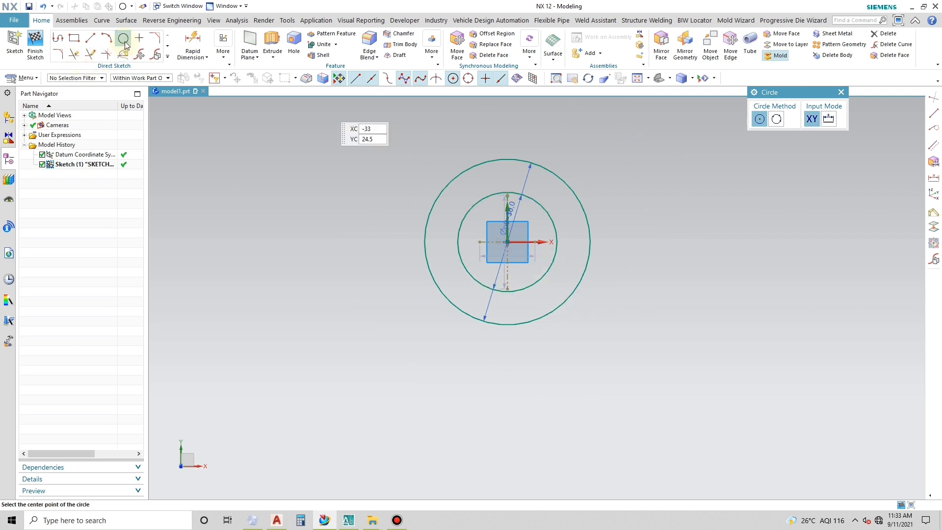
left_click(91, 39)
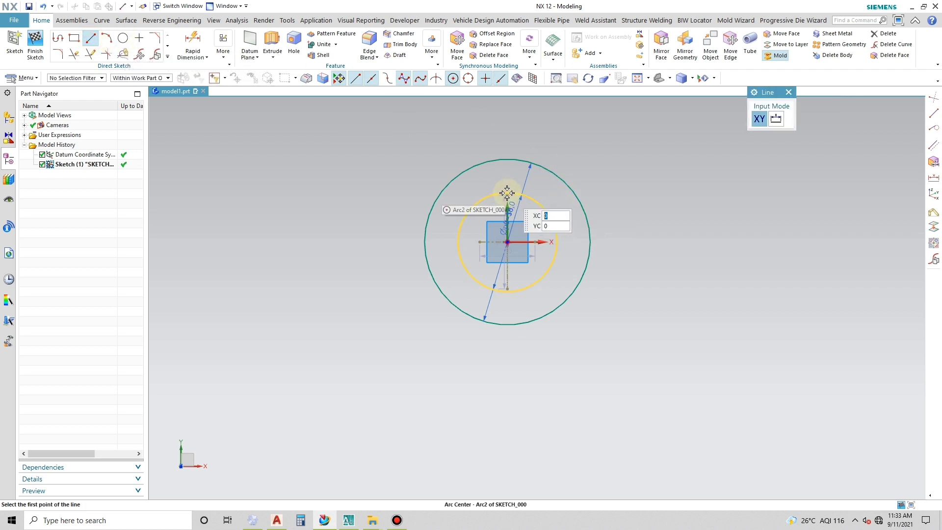
scroll(507, 193, "up", 4)
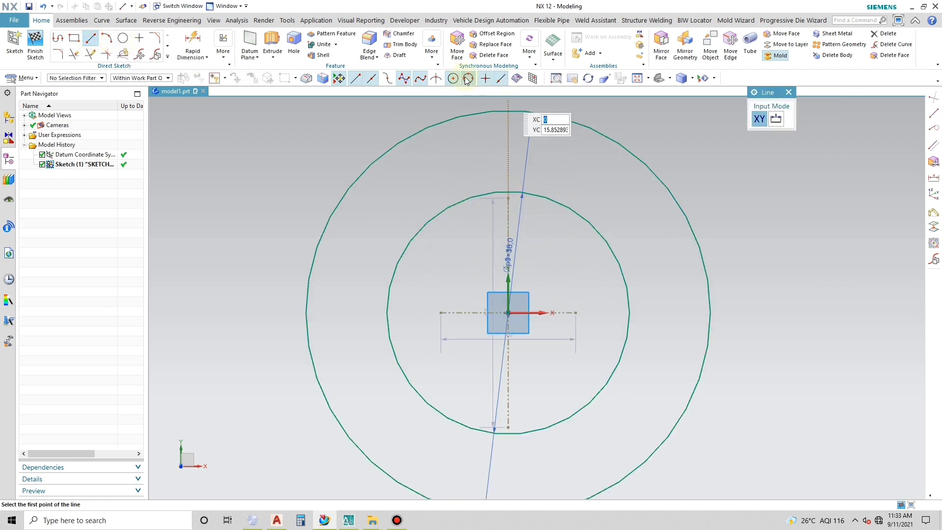
left_click(508, 190)
scroll(510, 188, "down", 2)
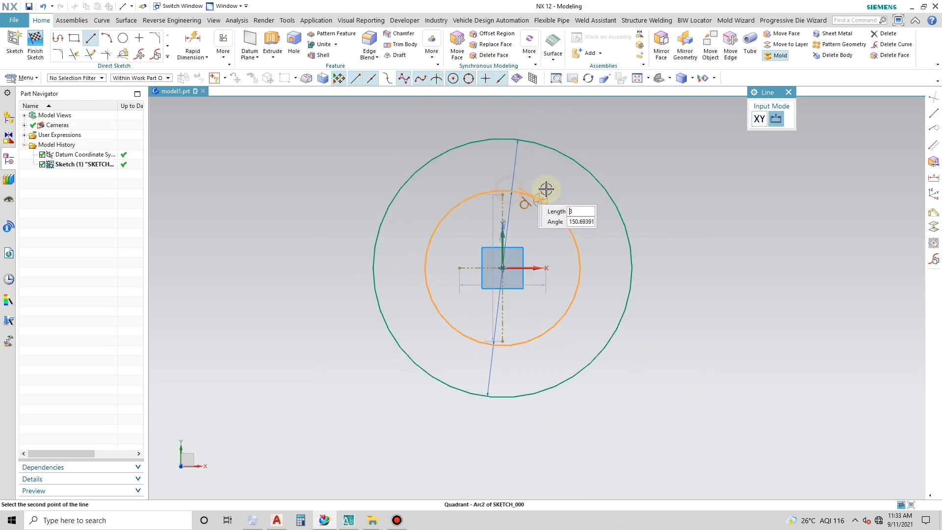
key("Escape")
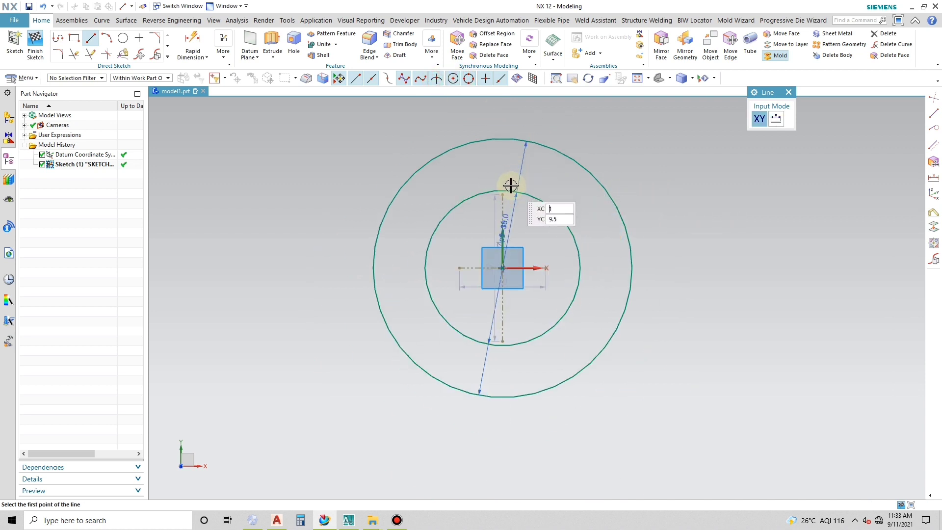
key("Escape")
Step: Extend both ends of the horizontal and vertical reference lines to the outer circle with Quick Extend
left_click(90, 54)
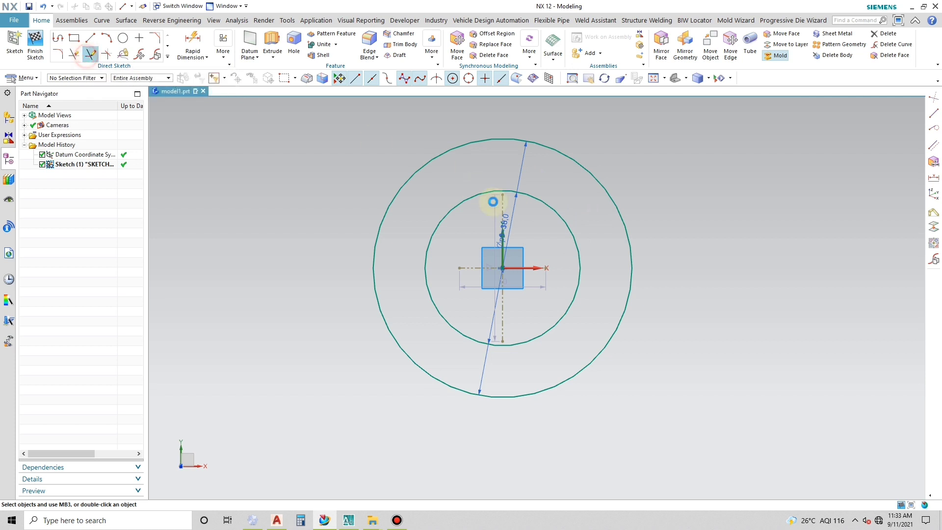
left_click(538, 268)
left_click(475, 268)
left_click(464, 267)
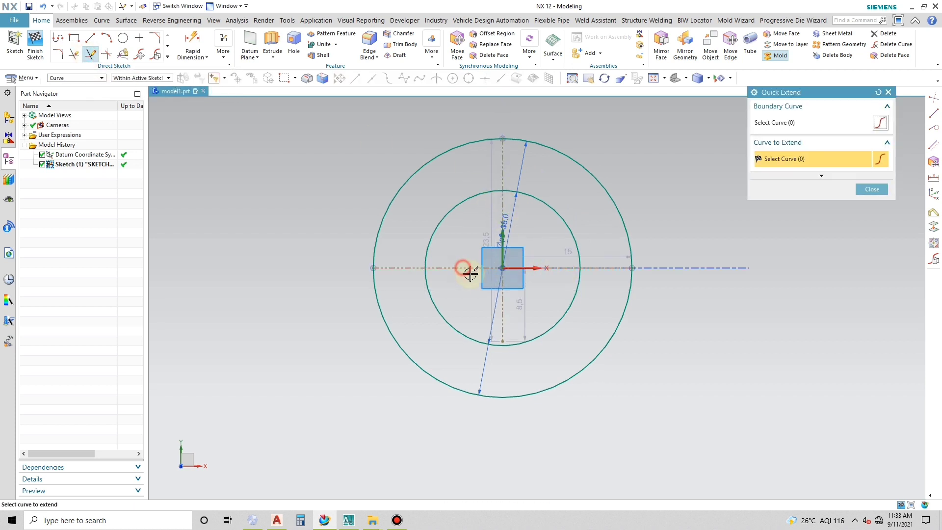
left_click(500, 298)
left_click(505, 309)
key("Escape")
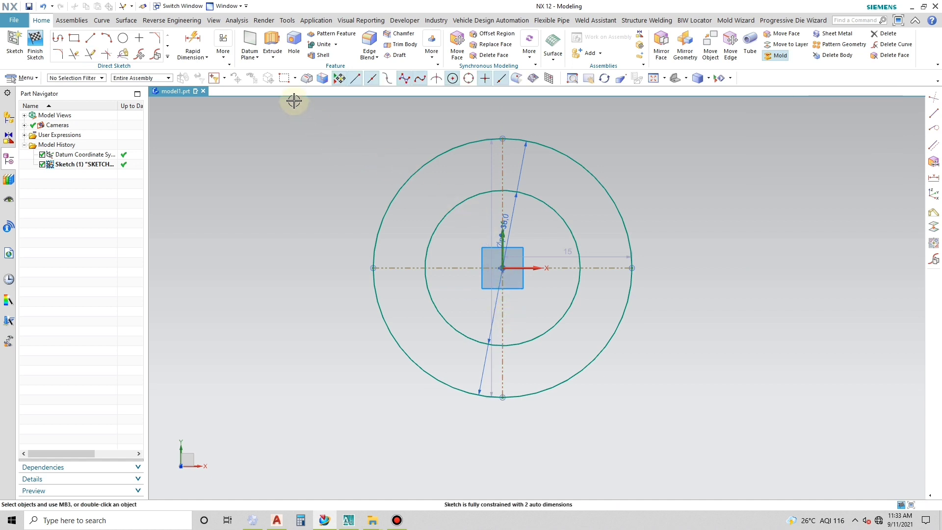
Step: Draw a horizontal line about 24.5 mm long from the inner circle's top quadrant point in the positive X direction
left_click(96, 42)
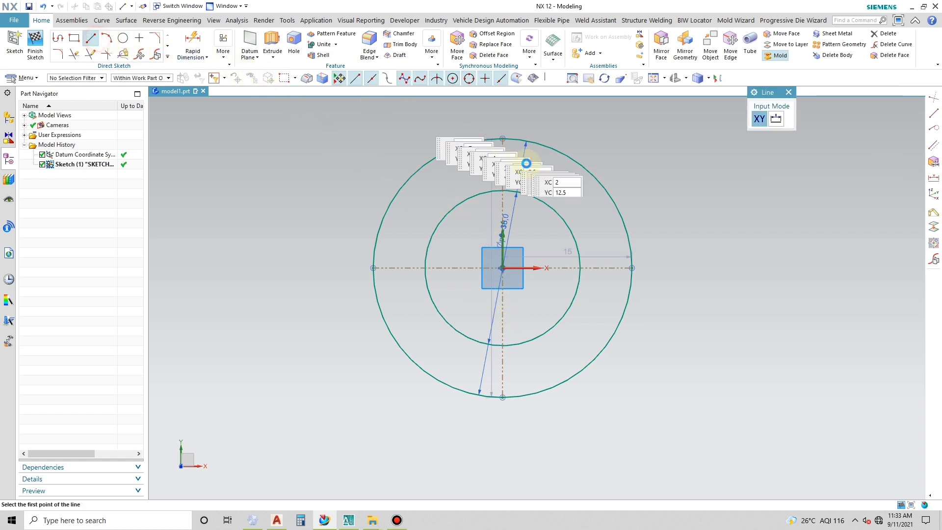
left_click(502, 190)
left_click(711, 191)
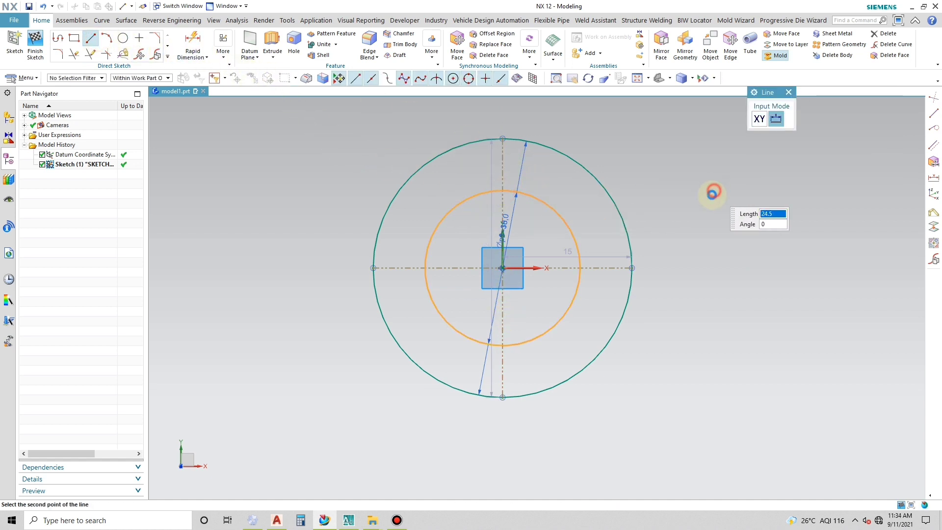
key("Escape")
Step: Extend the upper horizontal line's inner end to the far side of the outer circle and convert the line to reference
left_click(91, 55)
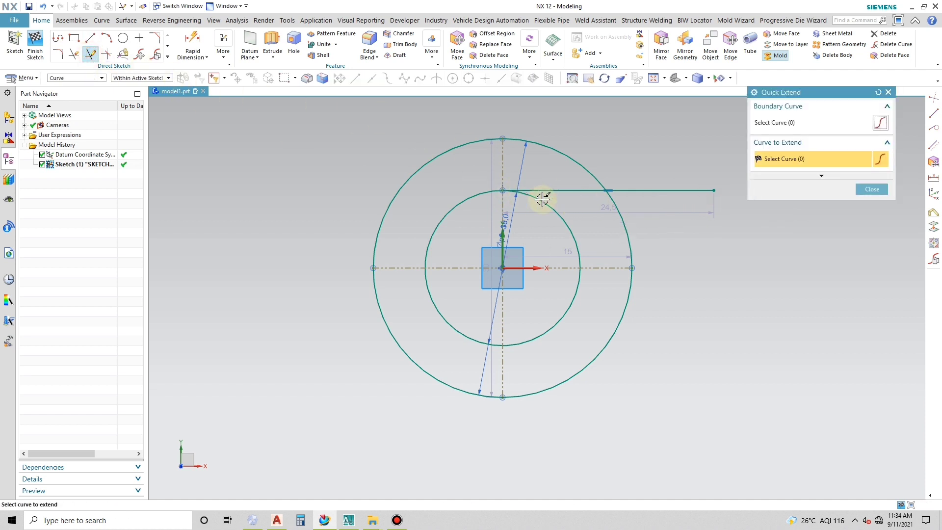
left_click(556, 190)
key("Escape")
right_click(660, 190)
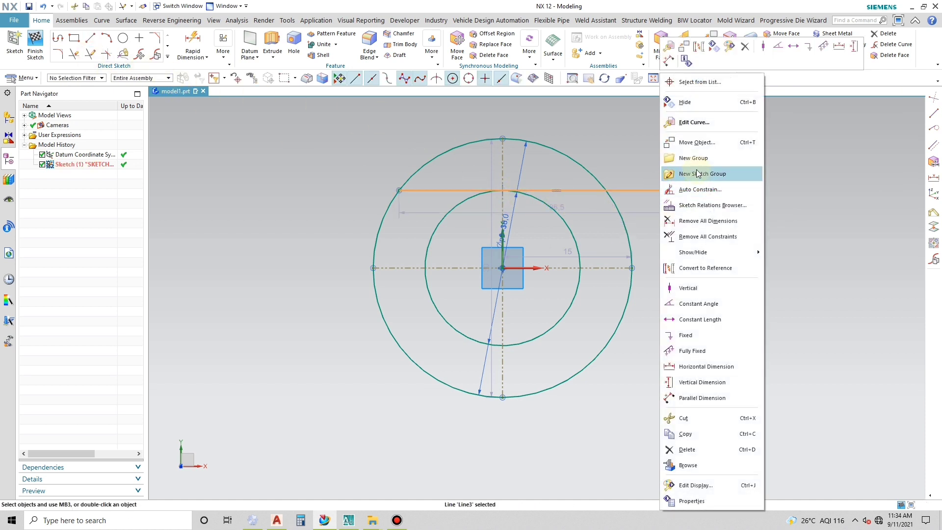
left_click(694, 266)
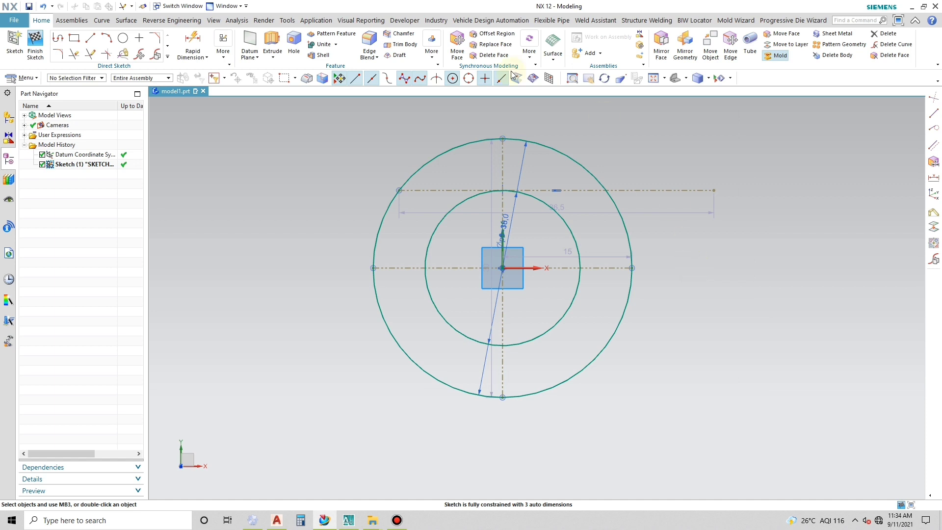
Step: Offset the upper horizontal reference line 21 mm downward with Offset Curve
left_click(167, 56)
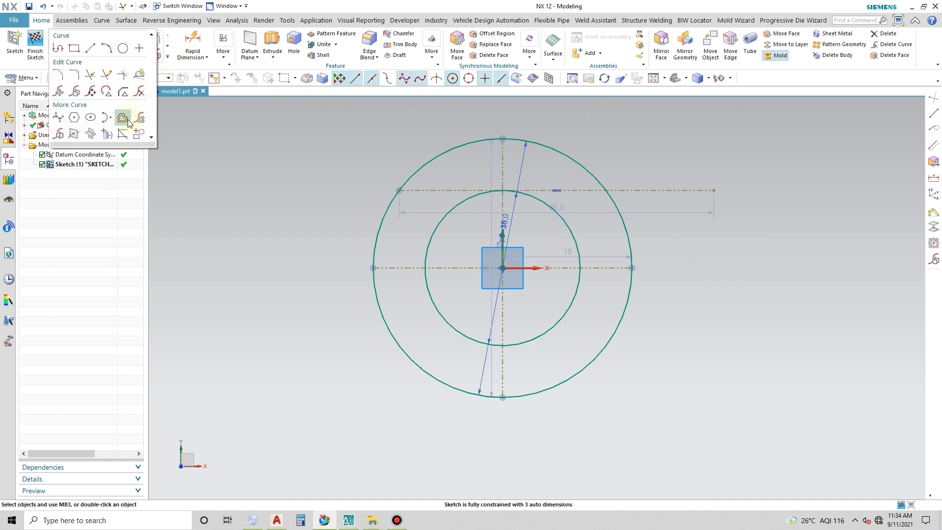
left_click(126, 120)
type("27")
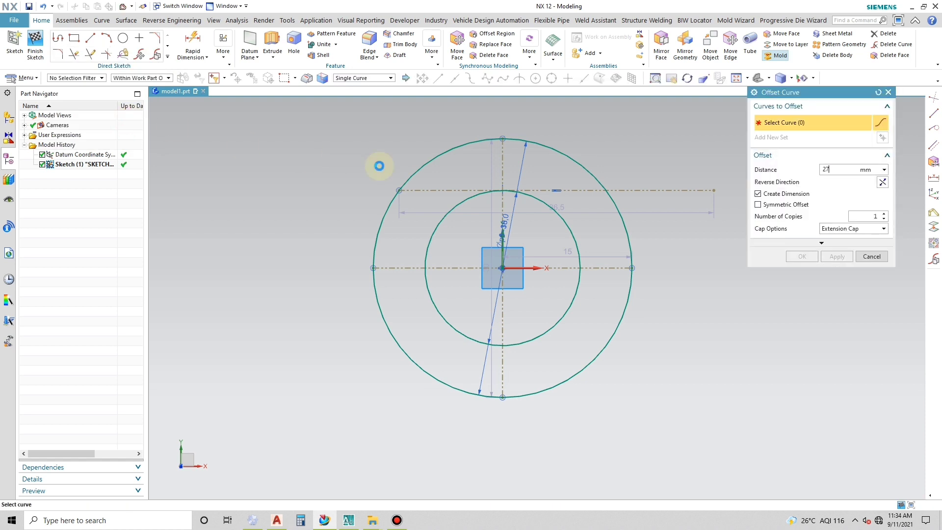
left_click(592, 189)
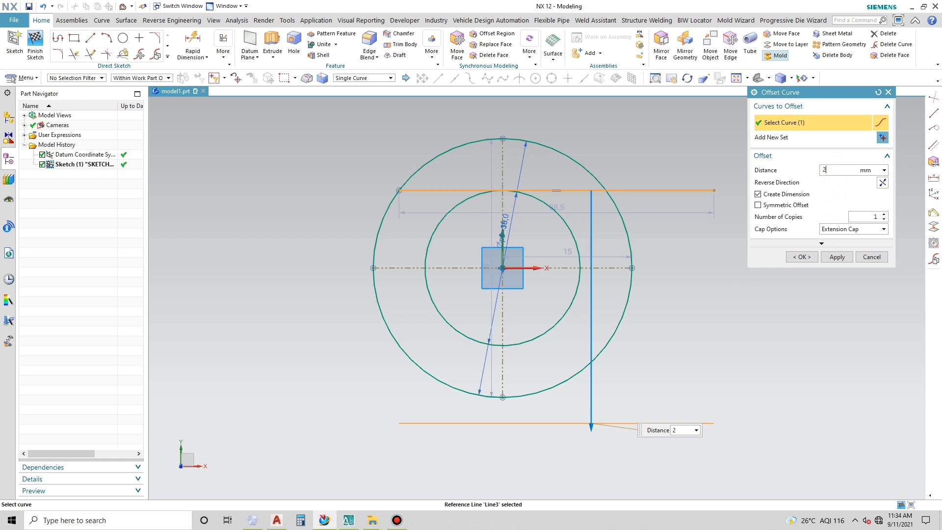
key("Return")
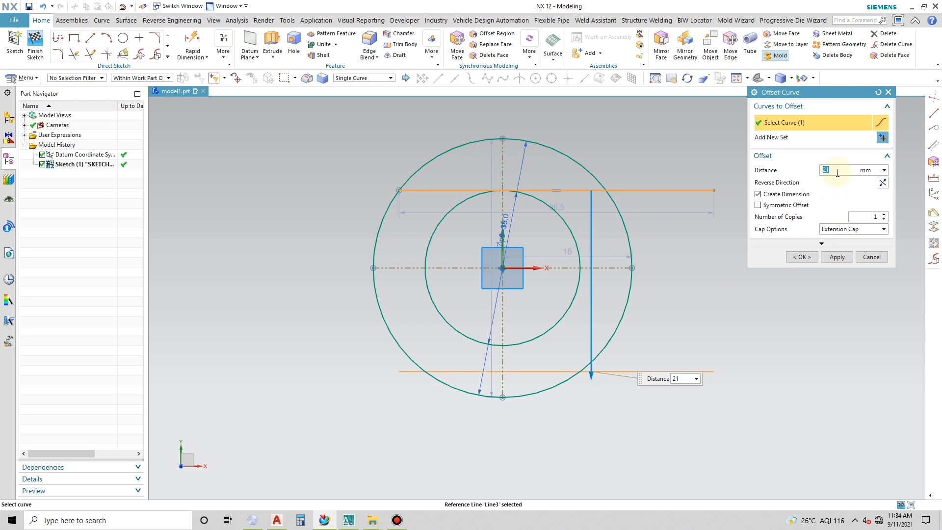
left_click(836, 258)
Step: Offset the vertical reference line 3 mm to both sides with a symmetric Offset Curve
left_click(839, 171)
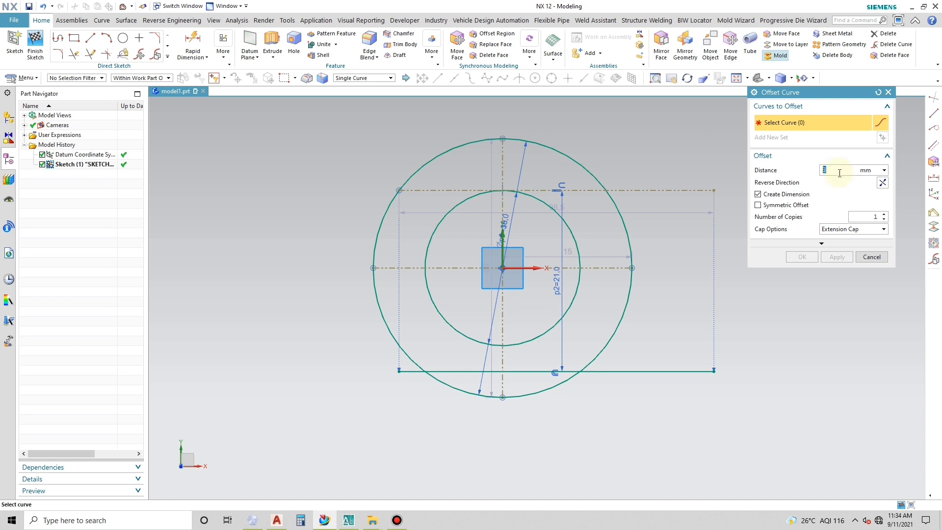
left_click(500, 318)
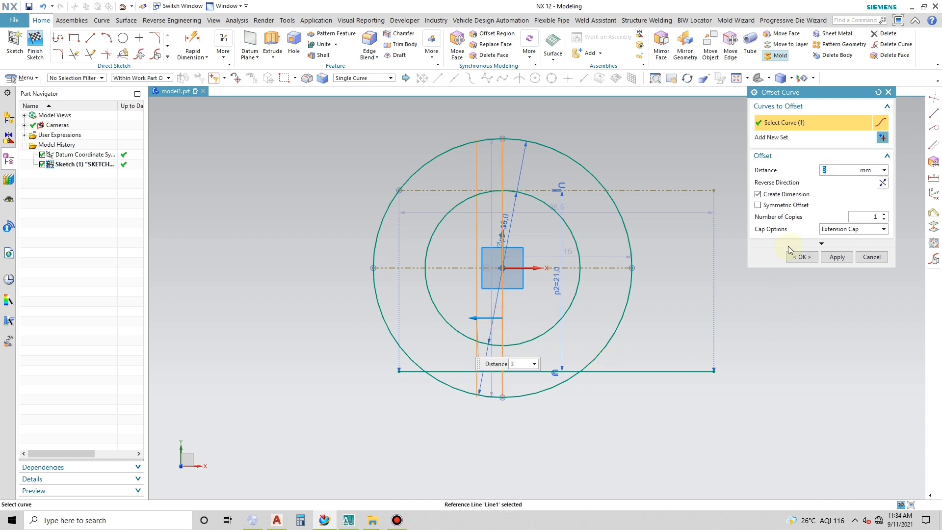
left_click(802, 206)
left_click(837, 257)
left_click(868, 258)
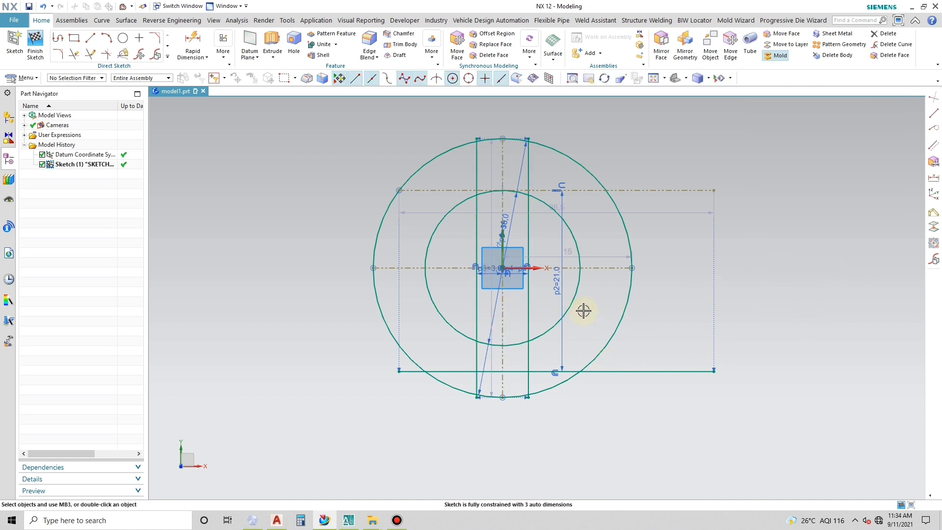
Step: Delete the offset constraints of the lower horizontal line and the two vertical offset lines
right_click(558, 186)
left_click(586, 173)
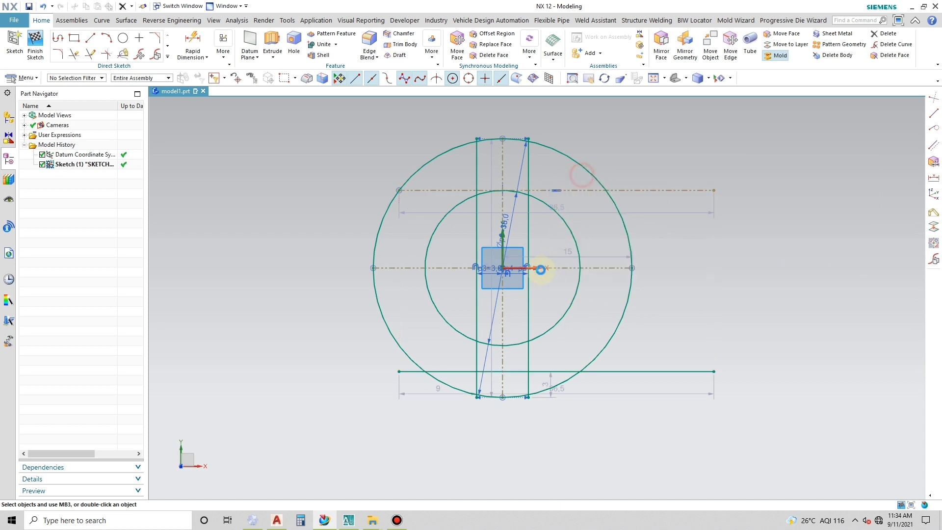
right_click(523, 266)
key("Escape")
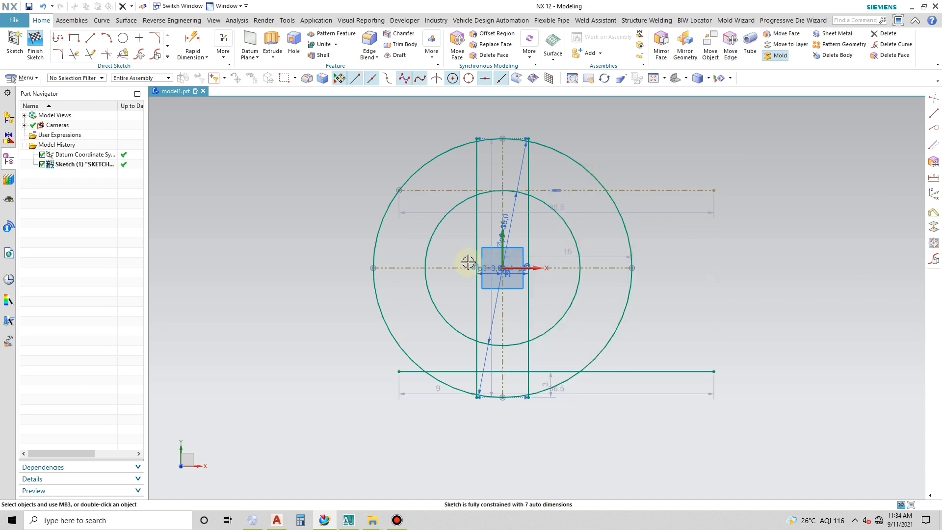
right_click(474, 265)
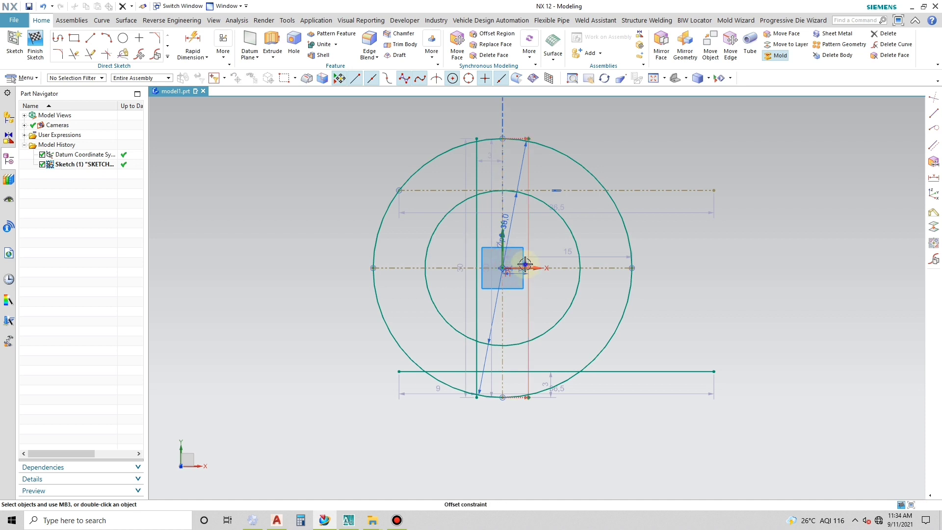
right_click(525, 267)
left_click(549, 253)
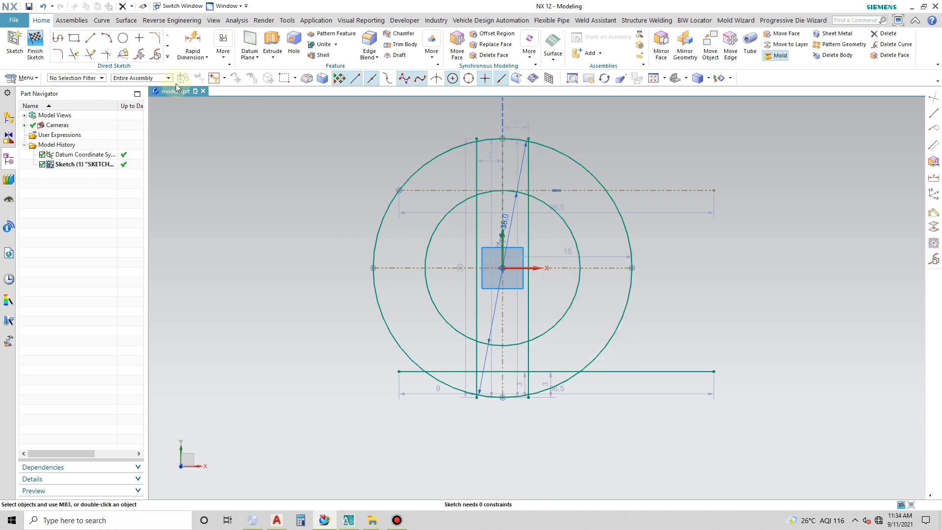
Step: Trim the offset lines and the inner circle's arc between them to form a rectangular keyway at the inner circle's bottom
left_click(75, 54)
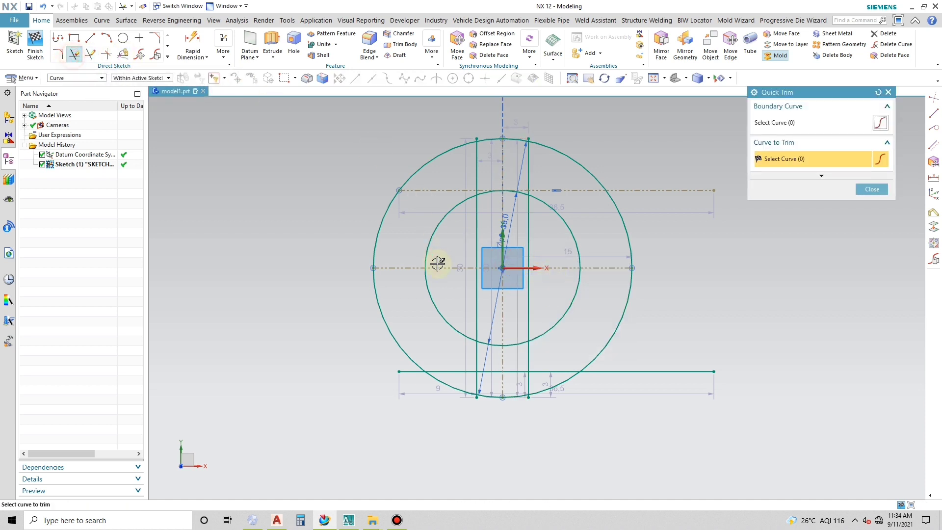
left_click(476, 317)
left_click(527, 328)
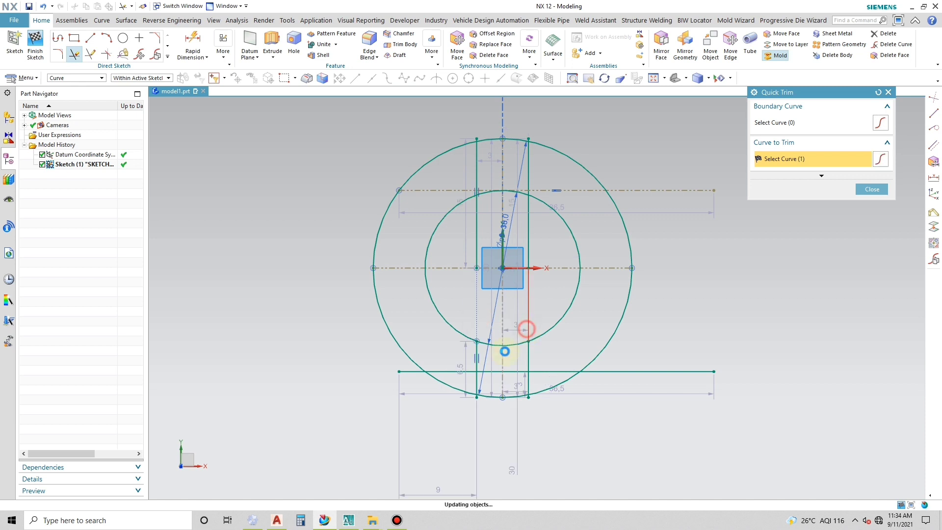
left_click(453, 371)
left_click(504, 383)
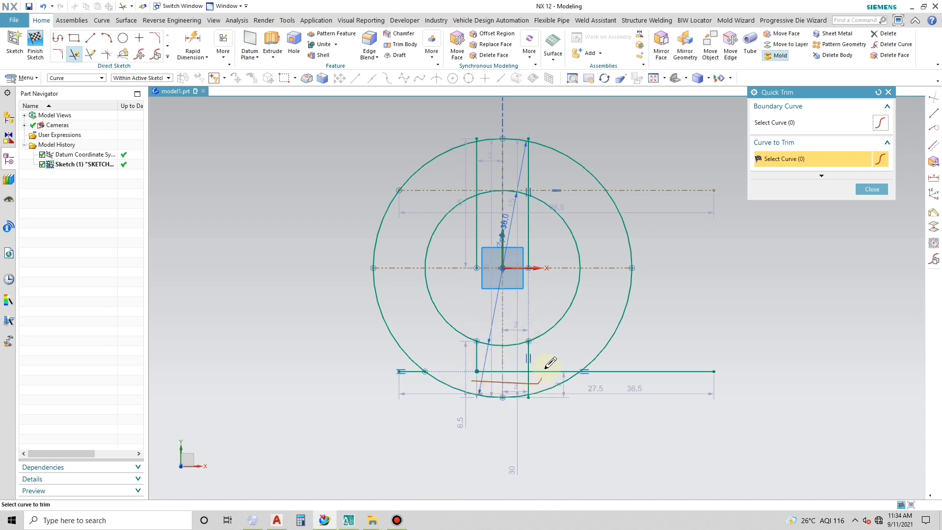
left_click(510, 347)
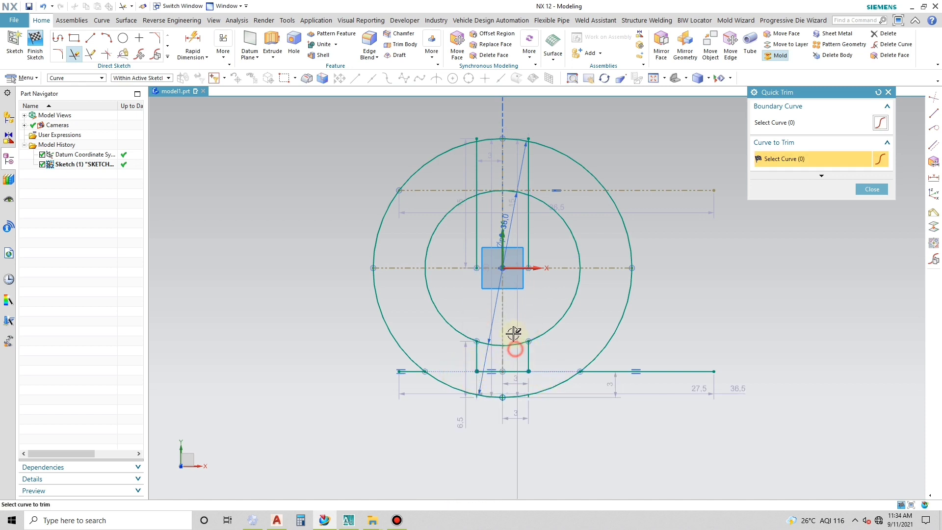
left_click(488, 352)
key("Escape")
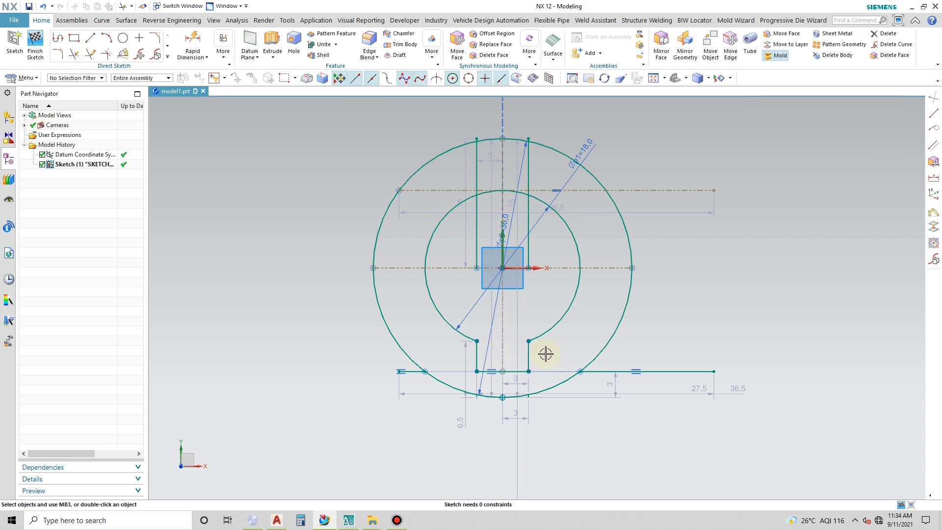
Step: Delete the two leftover vertical line segments above the horizontal centreline
left_click(476, 166)
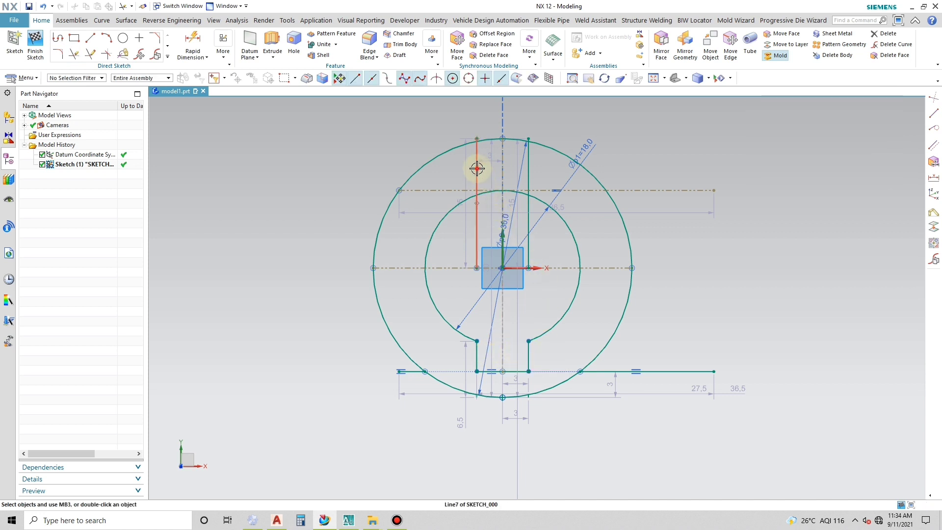
left_click(528, 175)
key("Delete")
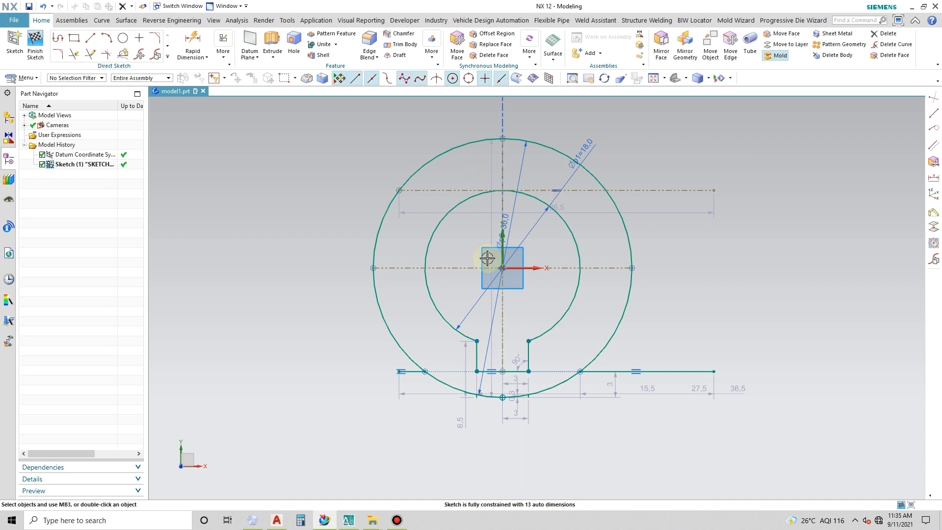
Step: Draw a horizontal line about 47 mm long well below the outer circle
scroll(526, 151, "down", 3)
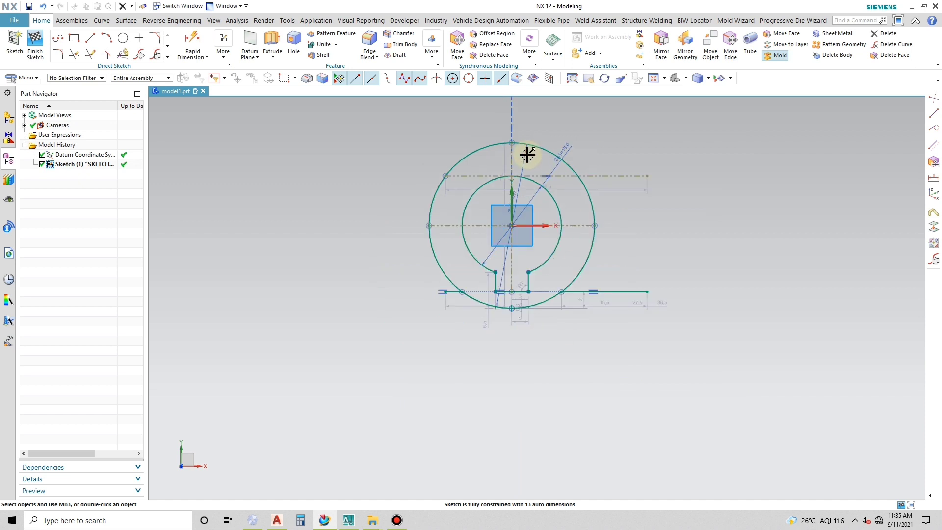
left_click(91, 38)
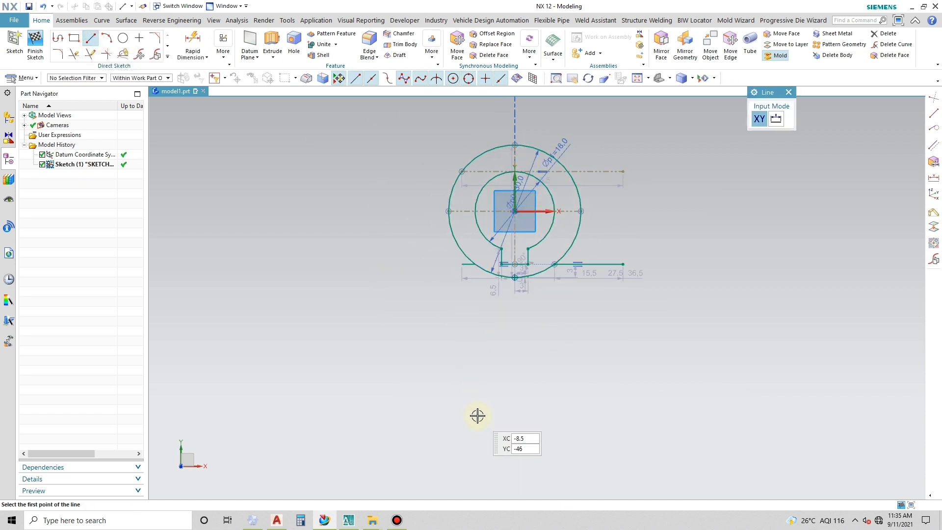
left_click(424, 390)
left_click(631, 390)
key("Escape")
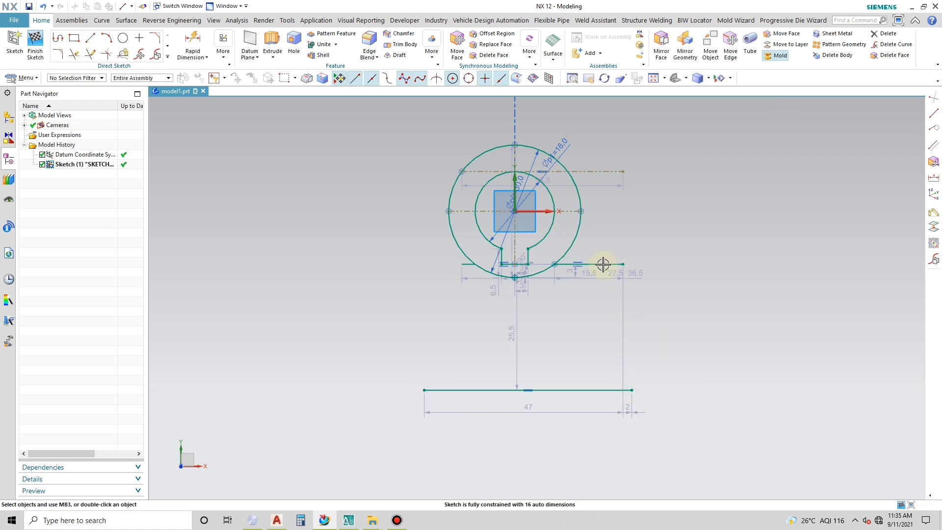
Step: Delete the leftover offset line on the outer circle's positive X side and extend the vertical reference line down to the new line
left_click(603, 265)
key("Delete")
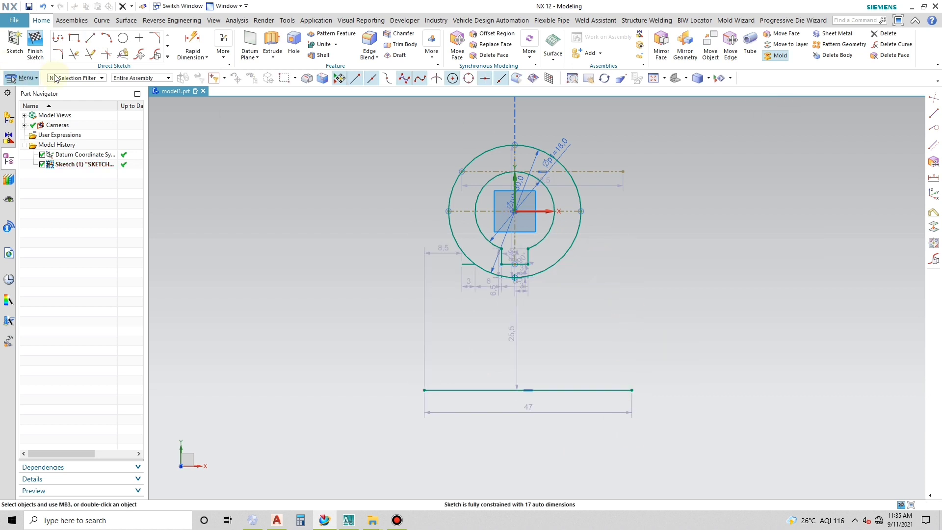
left_click(90, 54)
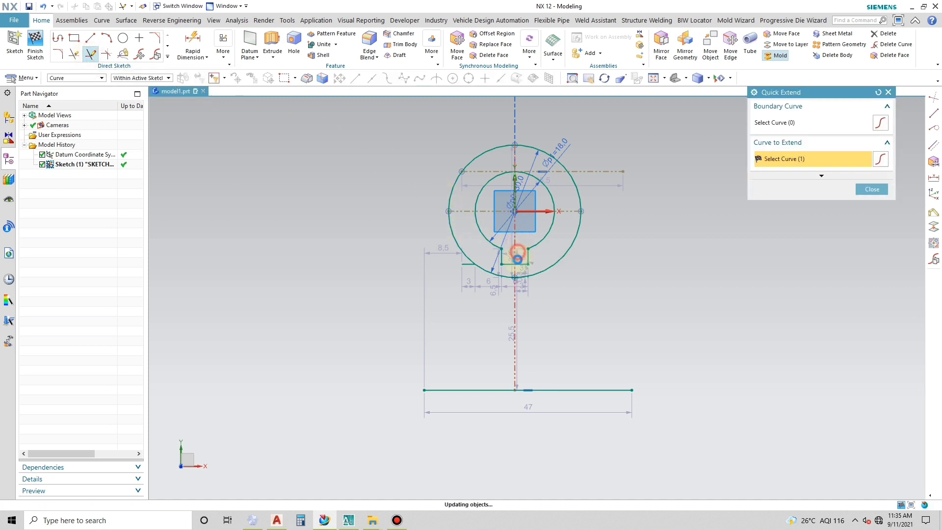
left_click(515, 271)
key("Escape")
left_click(528, 390)
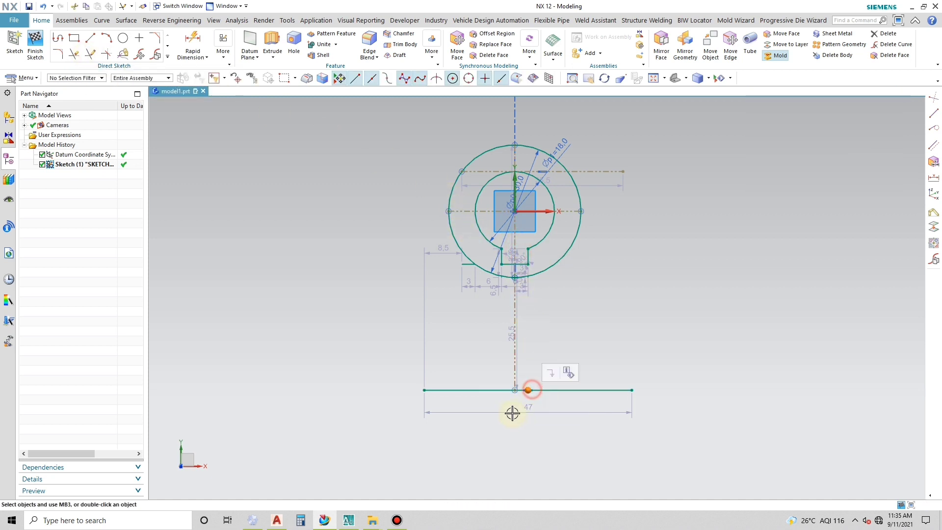
left_click(512, 394)
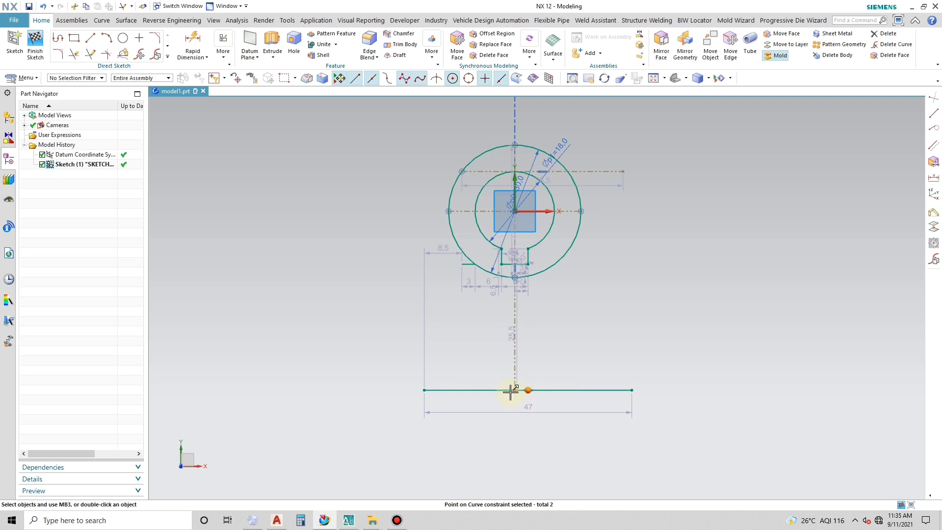
left_click(514, 391)
left_click(528, 391)
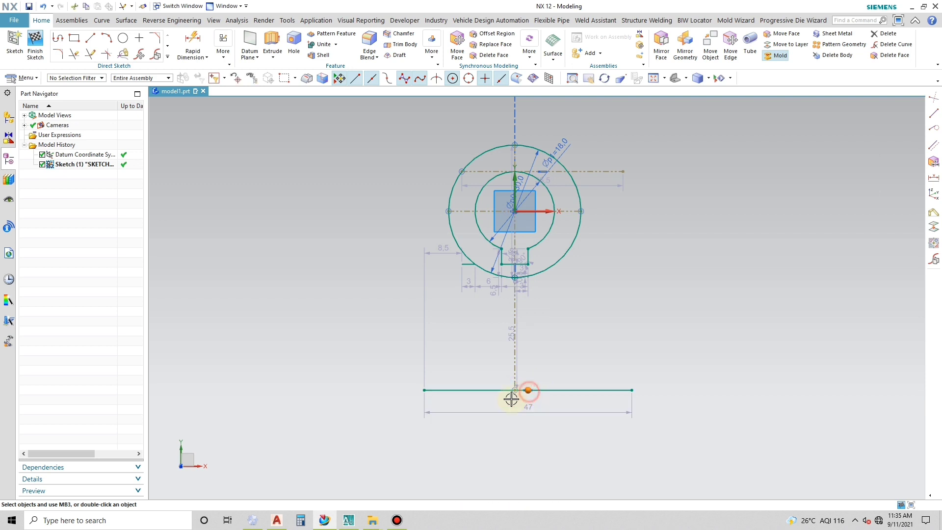
left_click(510, 392)
key("Delete")
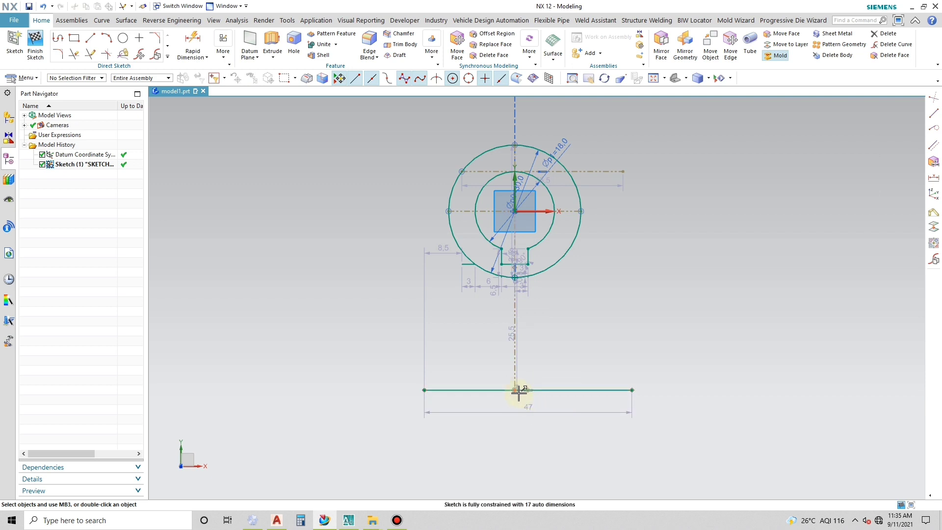
left_click(526, 391)
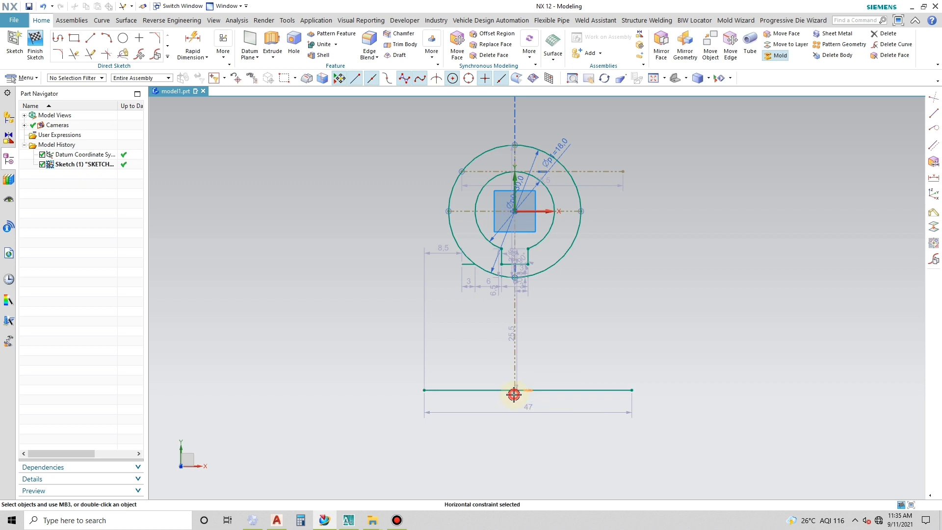
Step: Constrain the midpoint of the lower horizontal line to the lower end of the vertical reference line
scroll(527, 395, "up", 4)
left_click(528, 380)
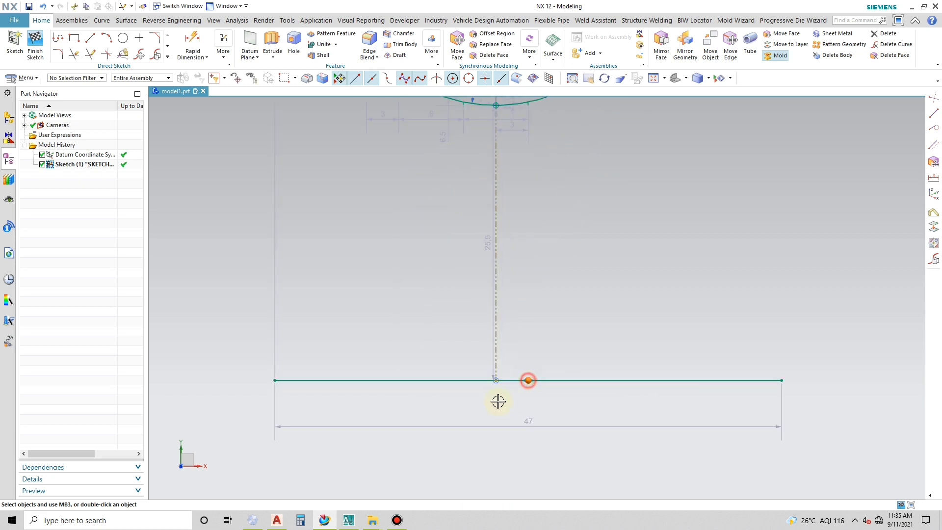
left_click(495, 381)
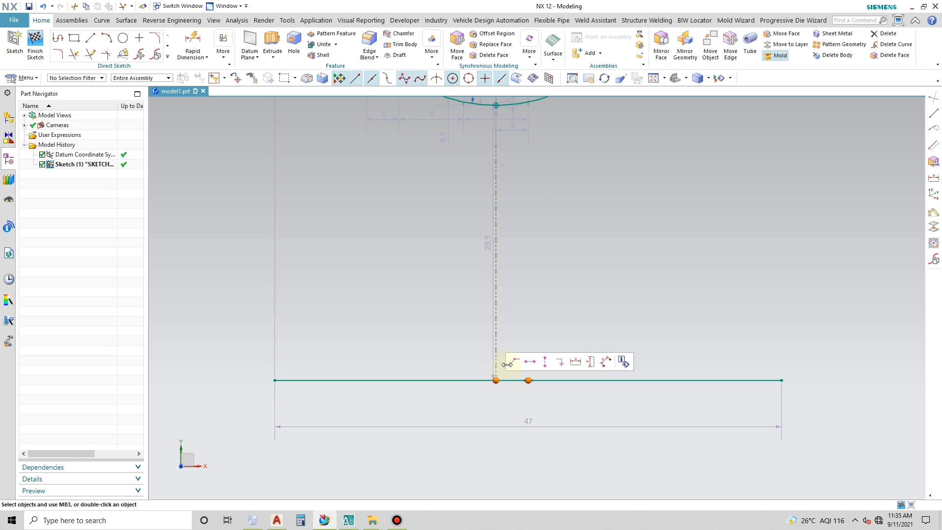
left_click(507, 363)
left_click(527, 362)
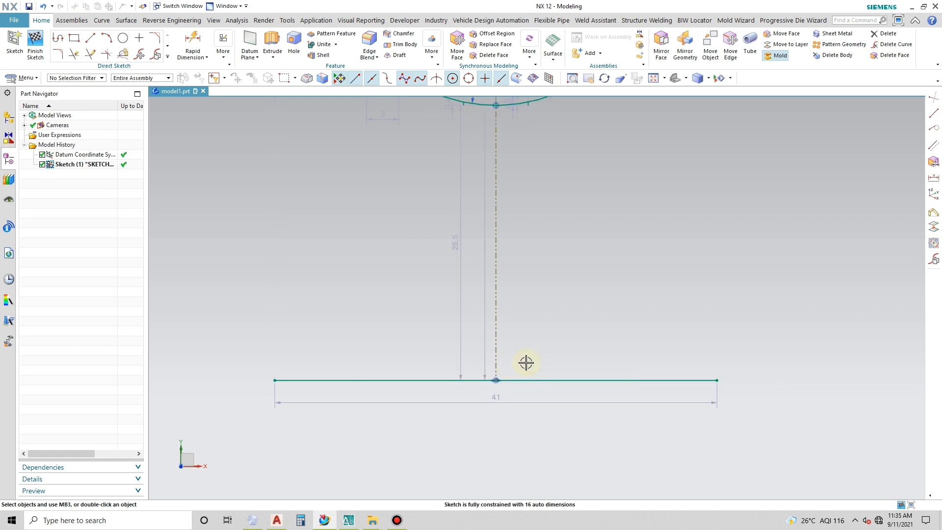
Step: Delete the short leftover line segment at the outer circle's lower negative X side
scroll(527, 387, "down", 8)
scroll(527, 387, "up", 4)
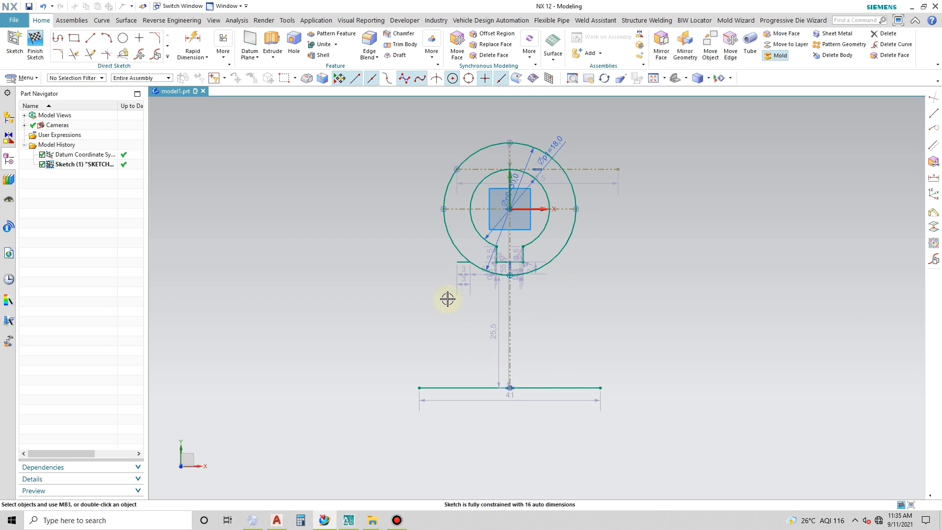
left_click_drag(461, 264, 478, 286)
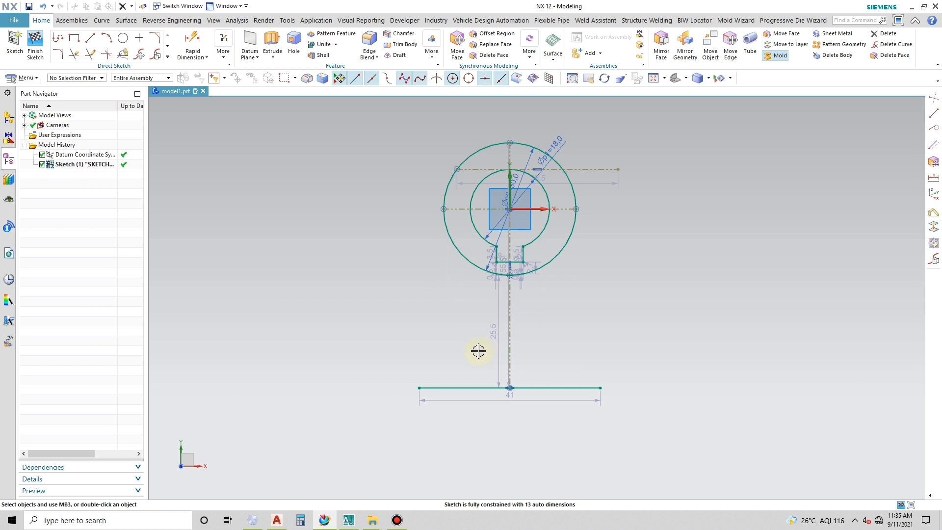
left_click(167, 56)
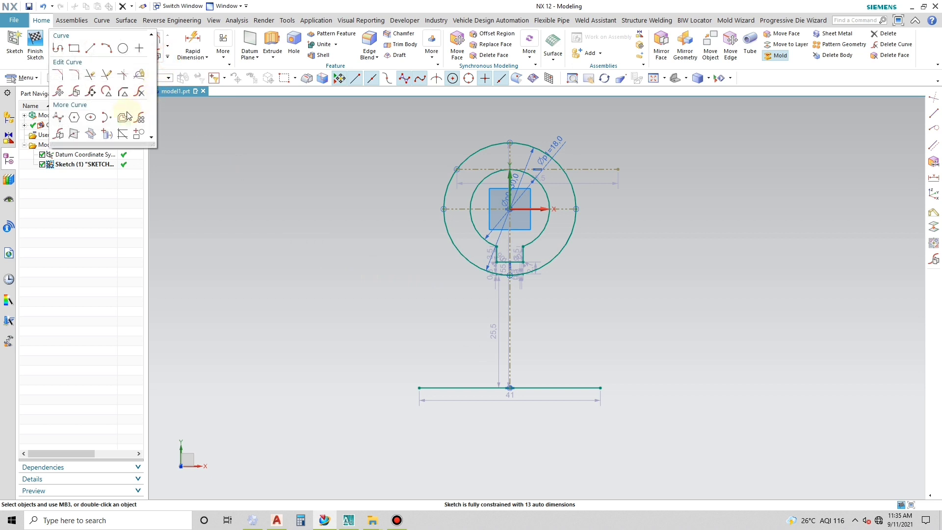
left_click(123, 118)
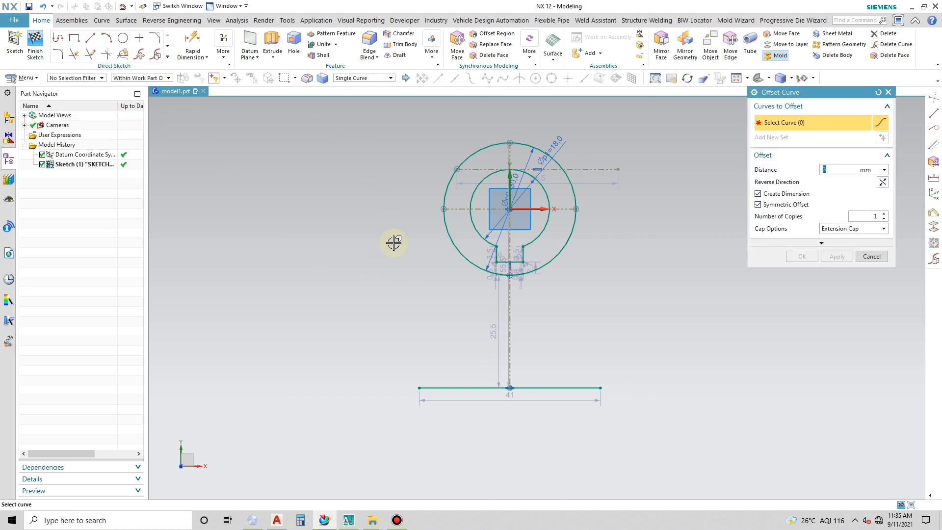
key("Escape")
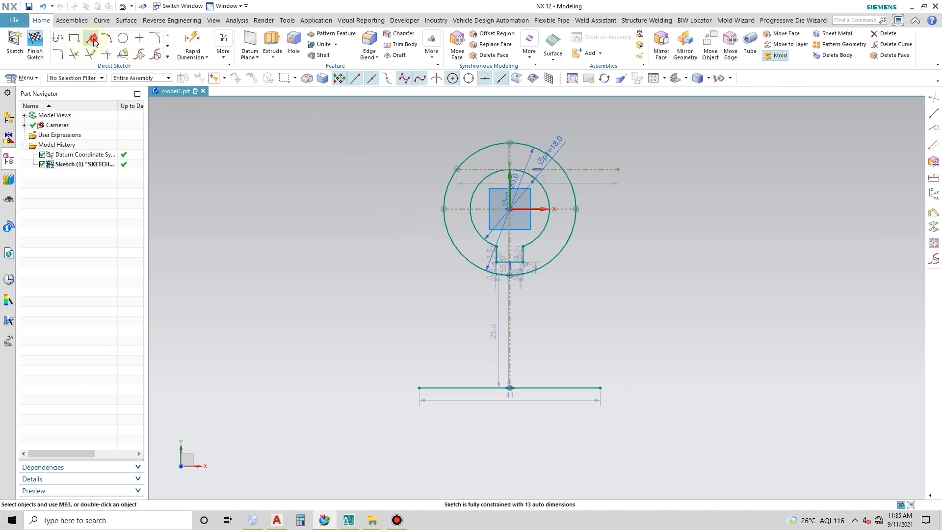
Step: Draw a horizontal line about 44.5 mm long above the outer circle
left_click(95, 43)
left_click(415, 118)
left_click(611, 119)
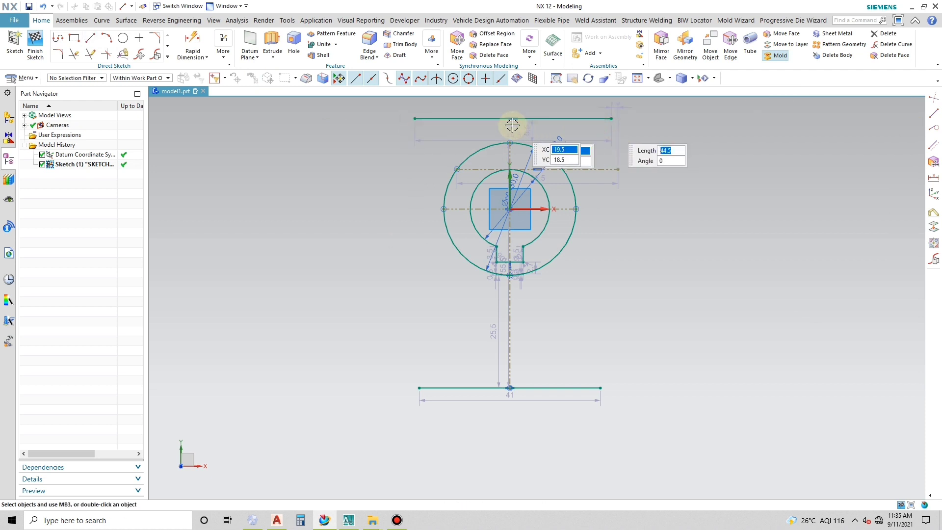
key("Escape")
Step: Delete the horizontal line above the outer circle
left_click(512, 121)
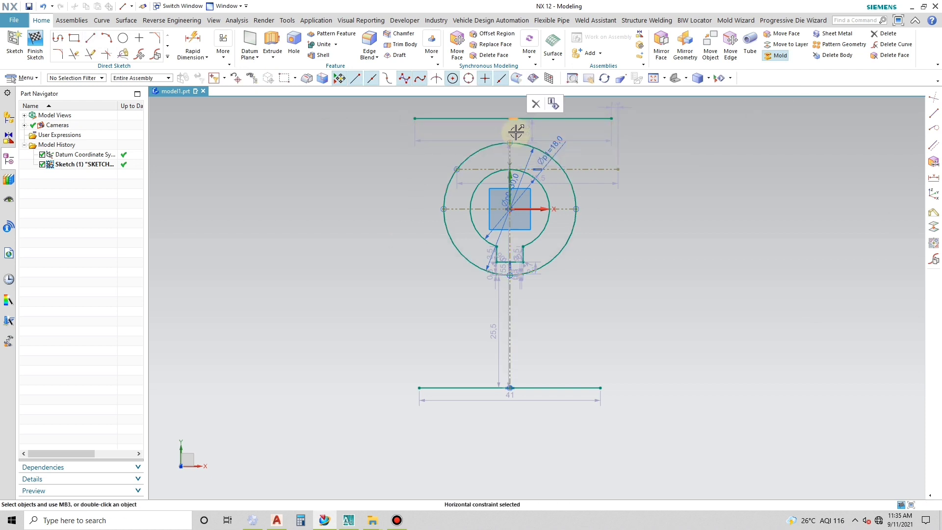
left_click(539, 118)
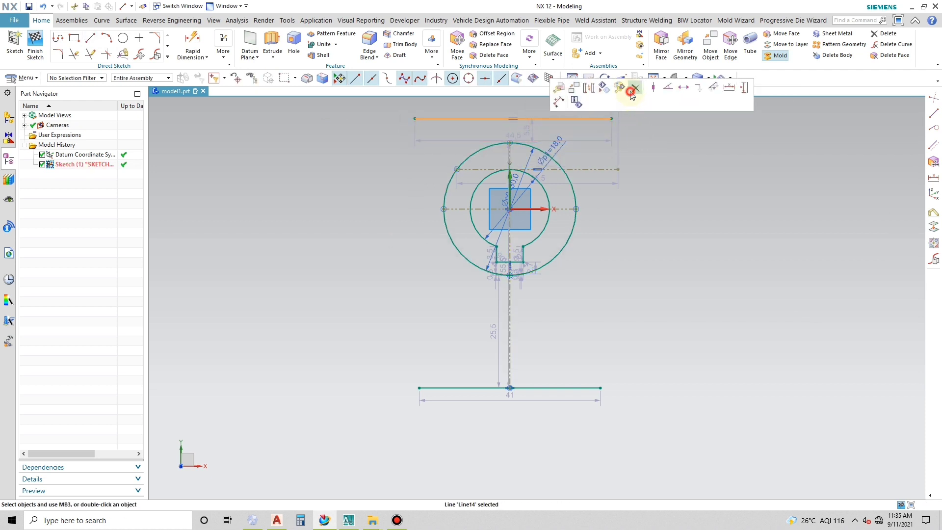
left_click(631, 91)
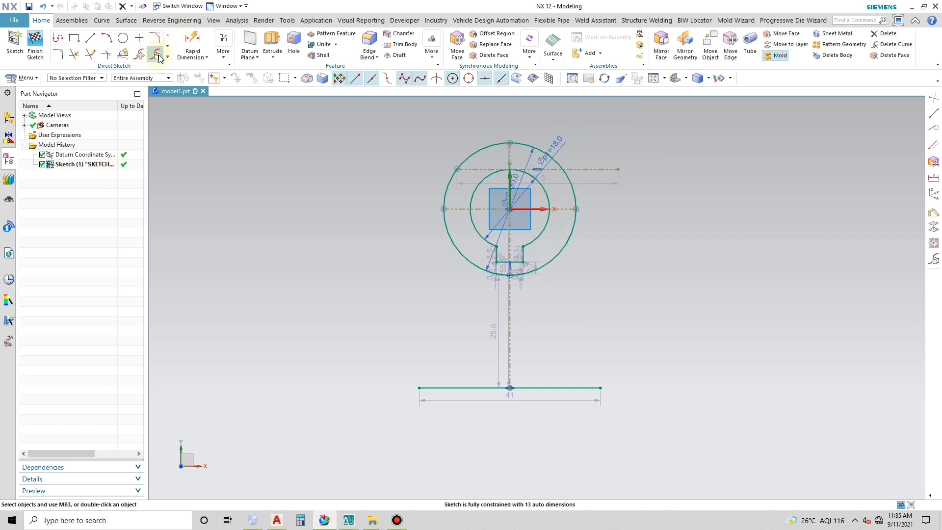
Step: Dimension the vertical distance from the top of the outer circle to the lower horizontal line and set it to 55 mm
left_click(192, 39)
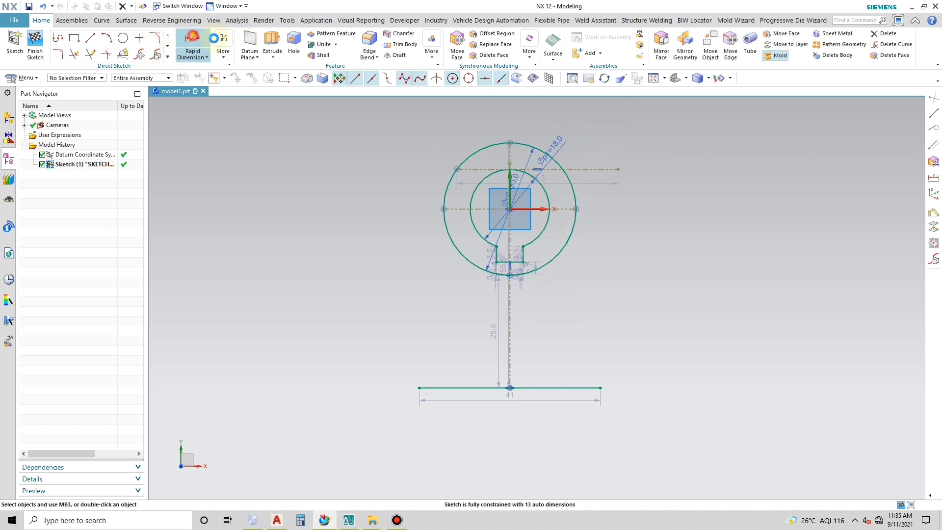
left_click(509, 142)
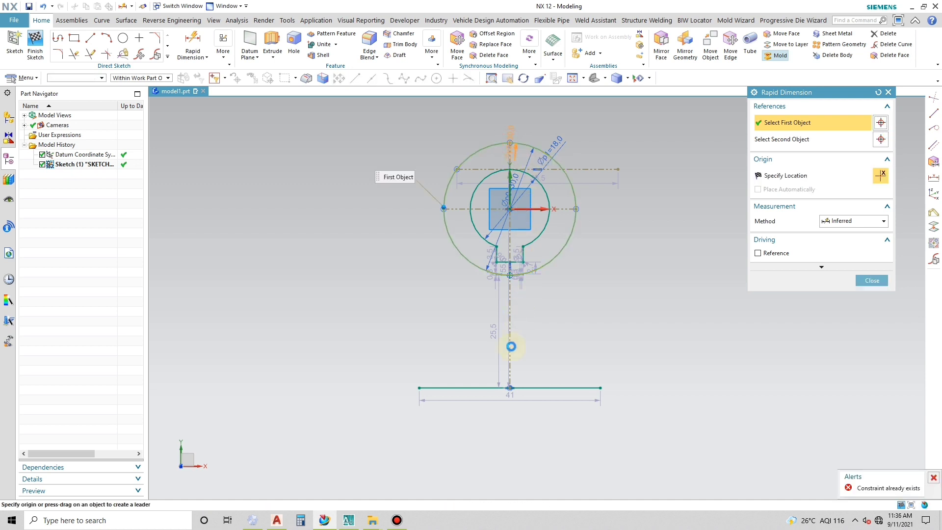
left_click(505, 382)
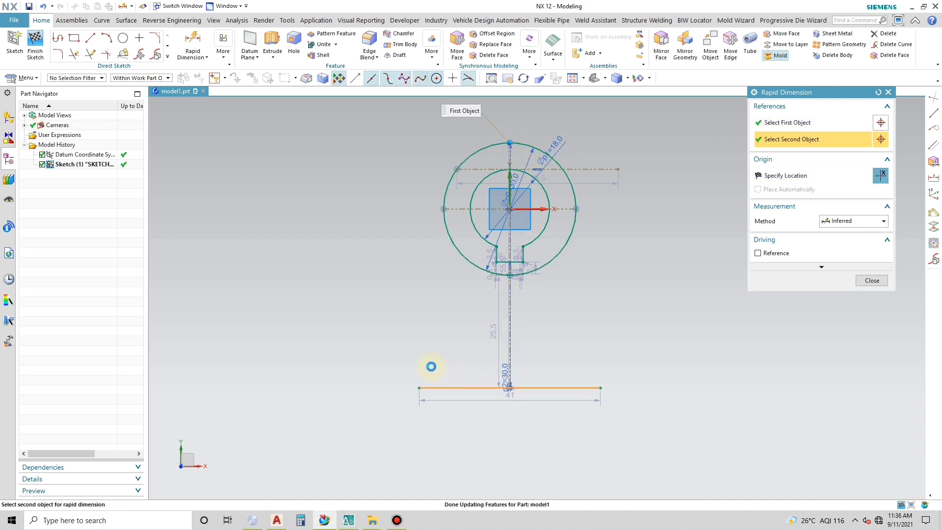
left_click(417, 339)
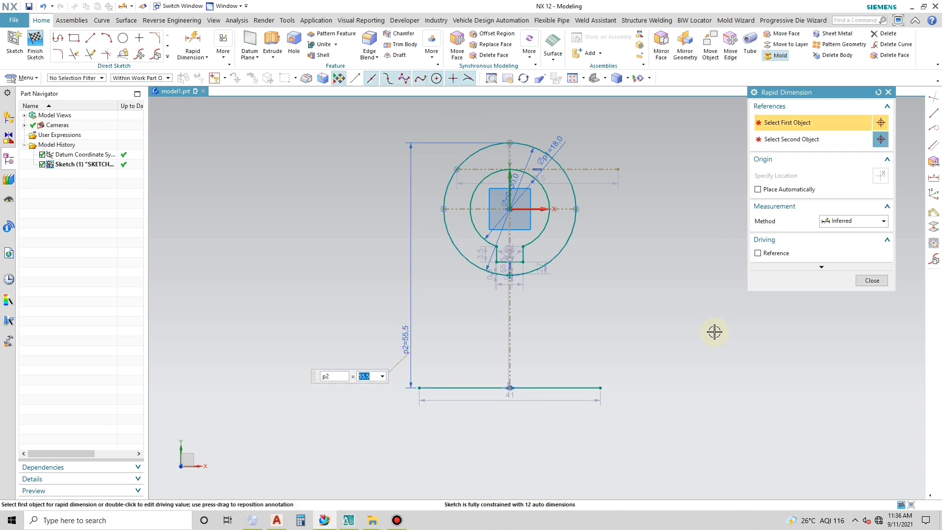
key("Return")
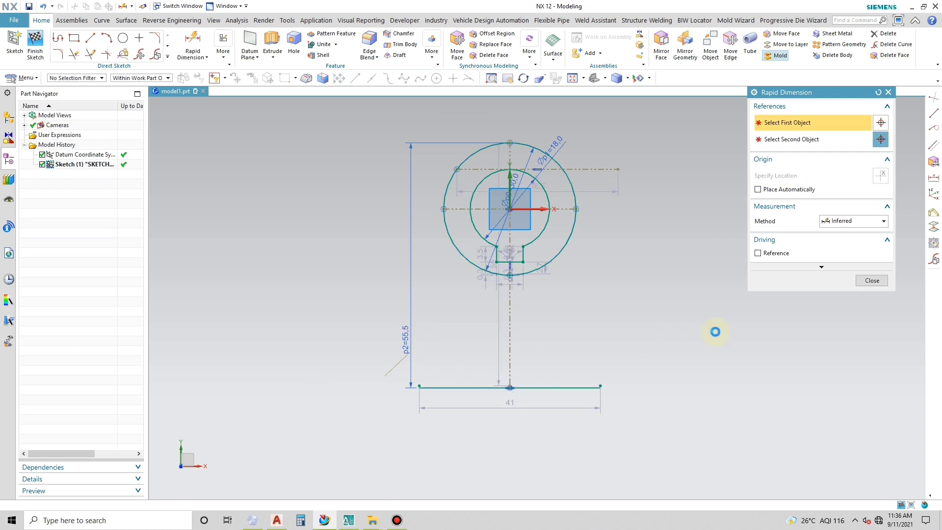
left_click(868, 279)
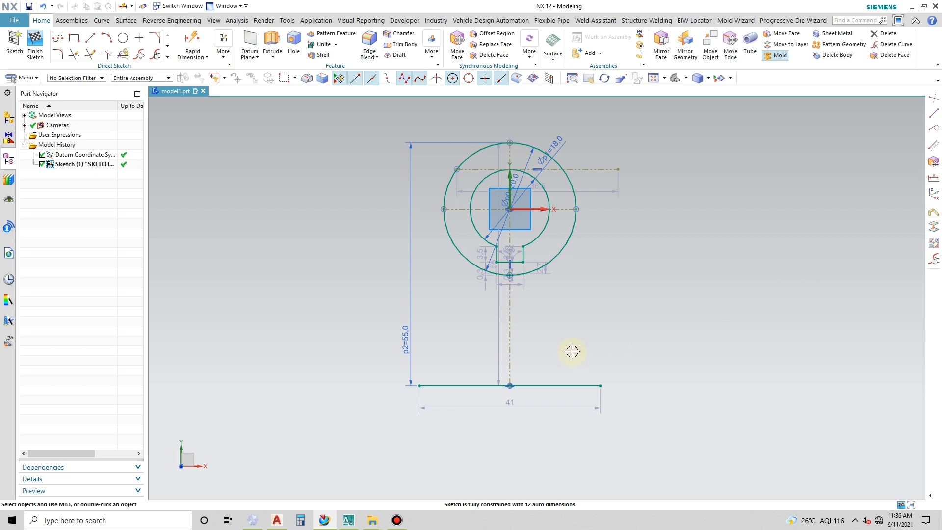
Step: Offset the vertical reference line symmetrically by 11 mm, with dimensions created
left_click(169, 59)
left_click(122, 115)
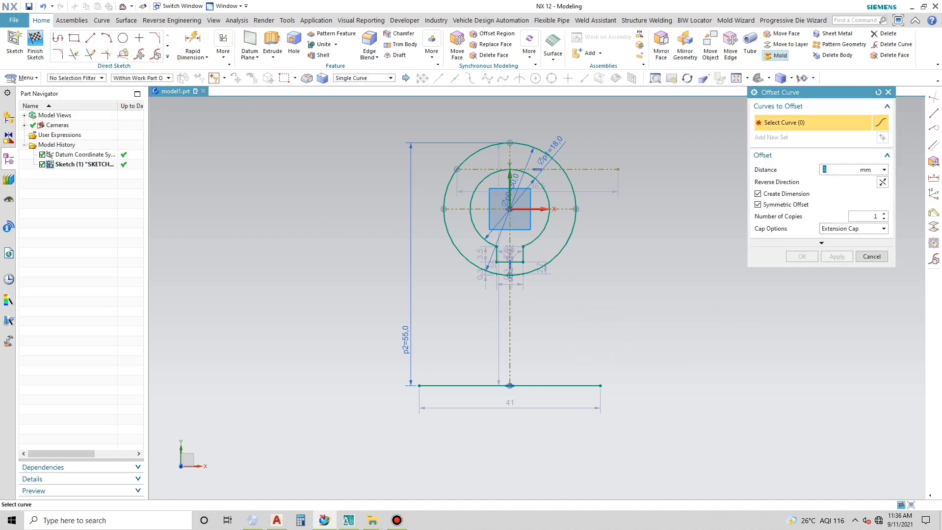
left_click(509, 329)
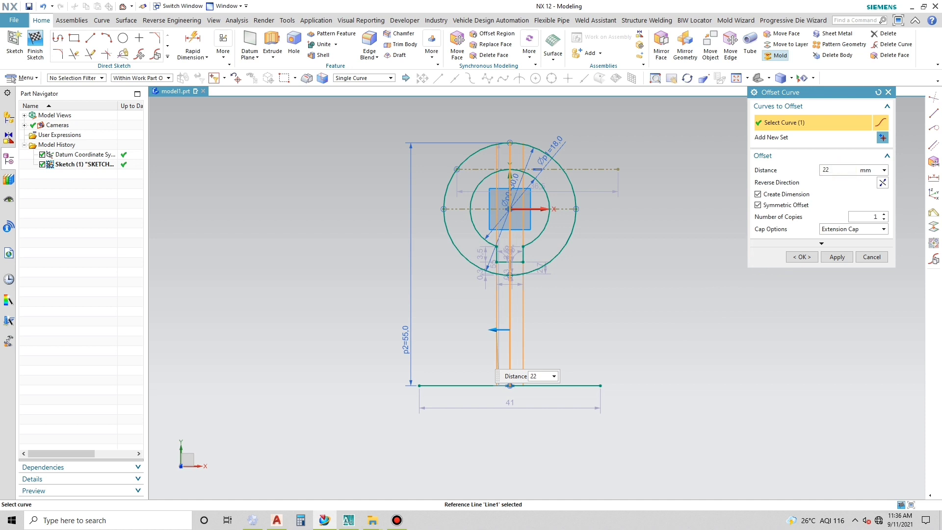
key("Return")
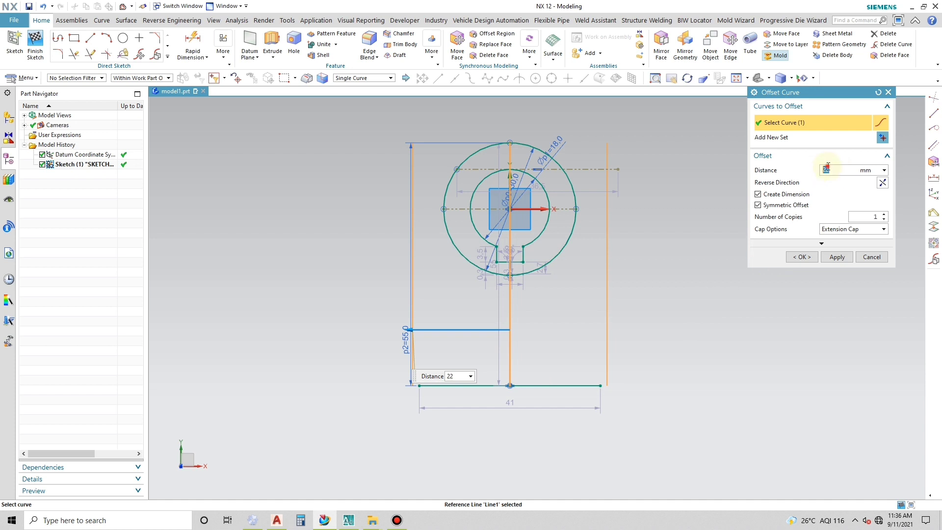
key("Return")
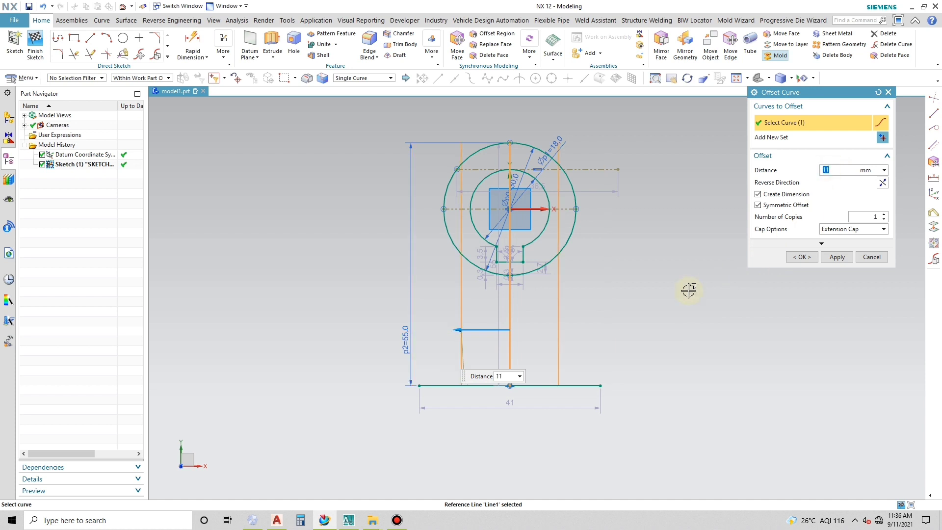
left_click(843, 258)
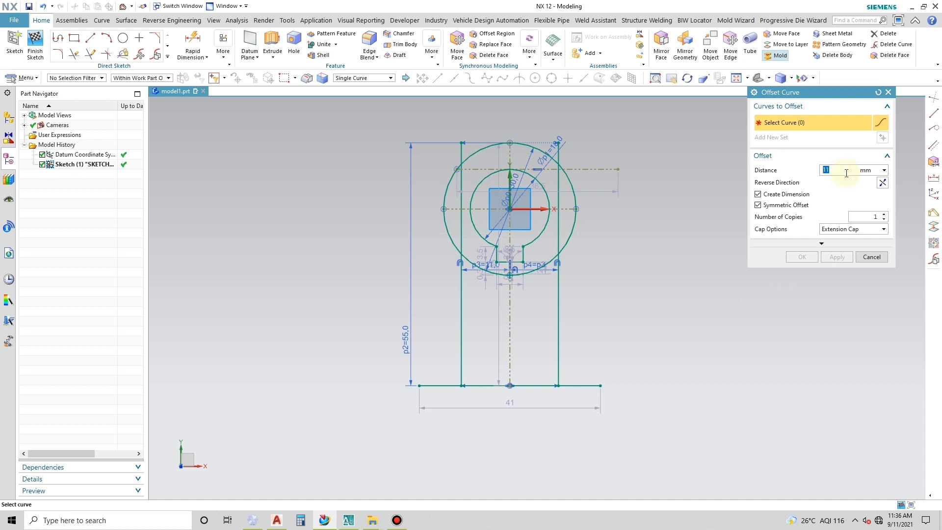
Step: Offset the vertical reference line symmetrically by 5 mm to add an inner pair of lines
left_click(511, 343)
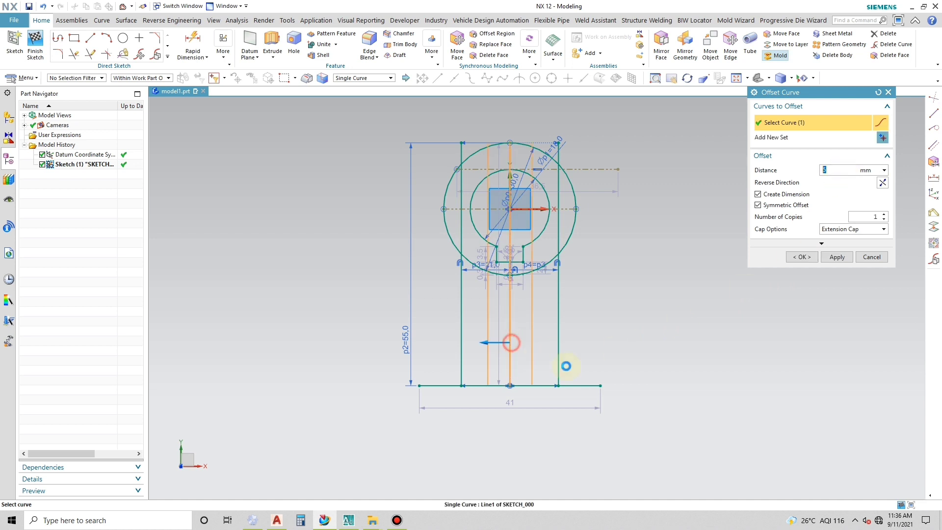
left_click(832, 259)
key("Escape")
Step: Delete the offset constraints from the outer and inner pairs of vertical lines
right_click(558, 263)
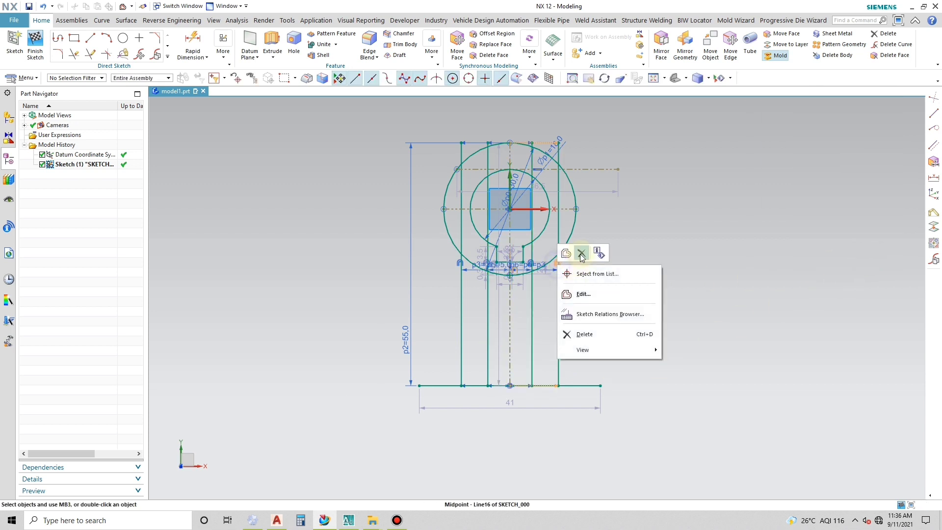
left_click(581, 256)
right_click(459, 264)
left_click(484, 253)
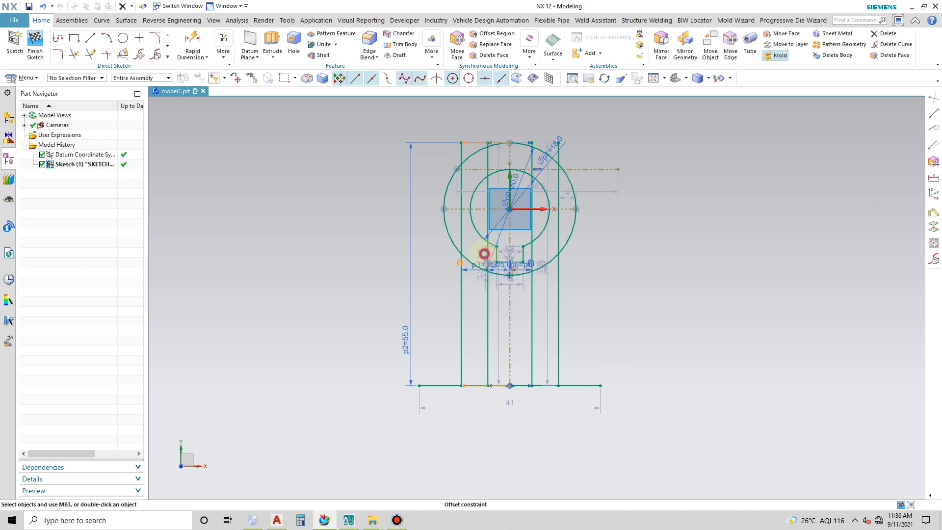
right_click(532, 263)
left_click(553, 251)
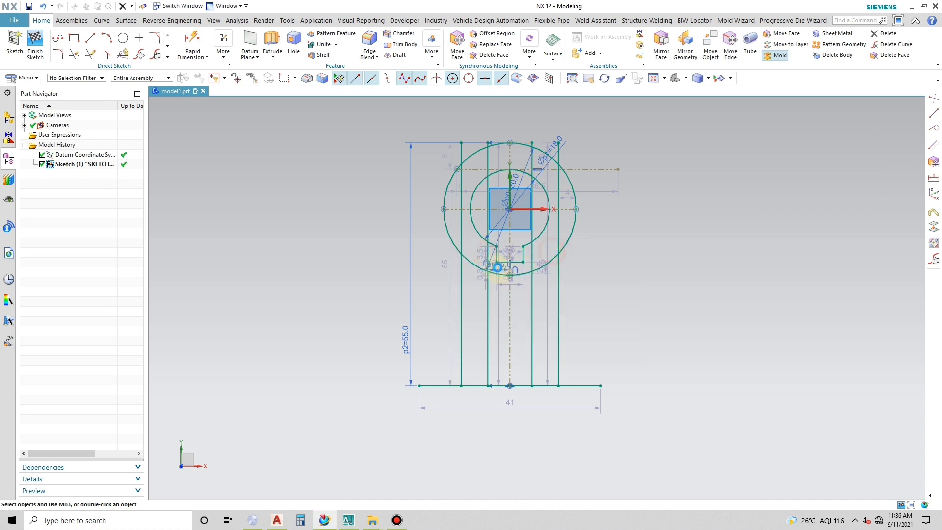
right_click(497, 267)
left_click(519, 255)
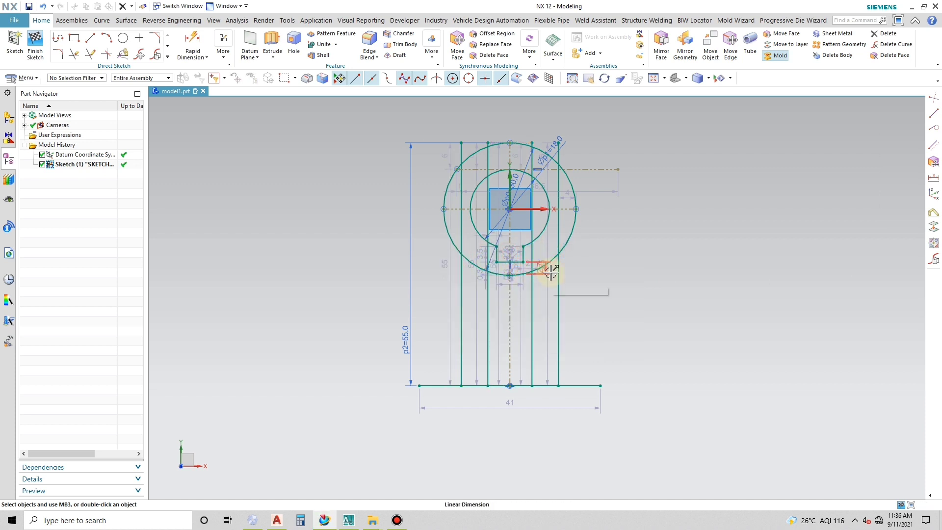
Step: Hide all PMI objects to clear the dimensions from the sketch display
key("ctrl+w")
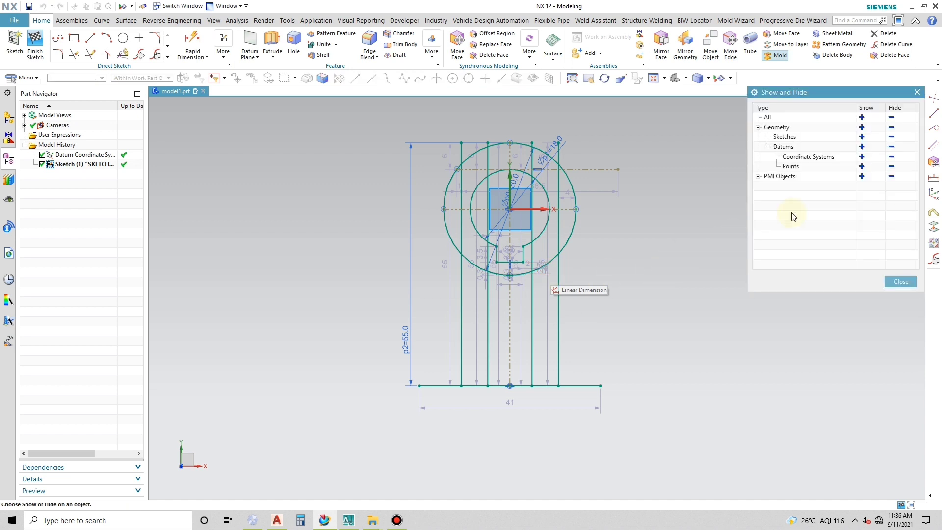
left_click(893, 177)
left_click(910, 281)
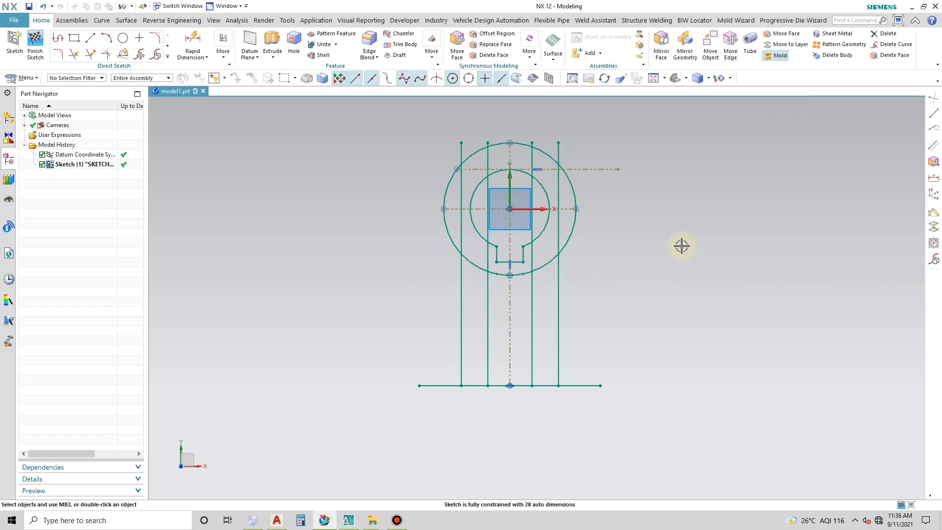
Step: Trim the lower horizontal line outside the outer vertical lines and between the inner vertical lines
left_click(74, 54)
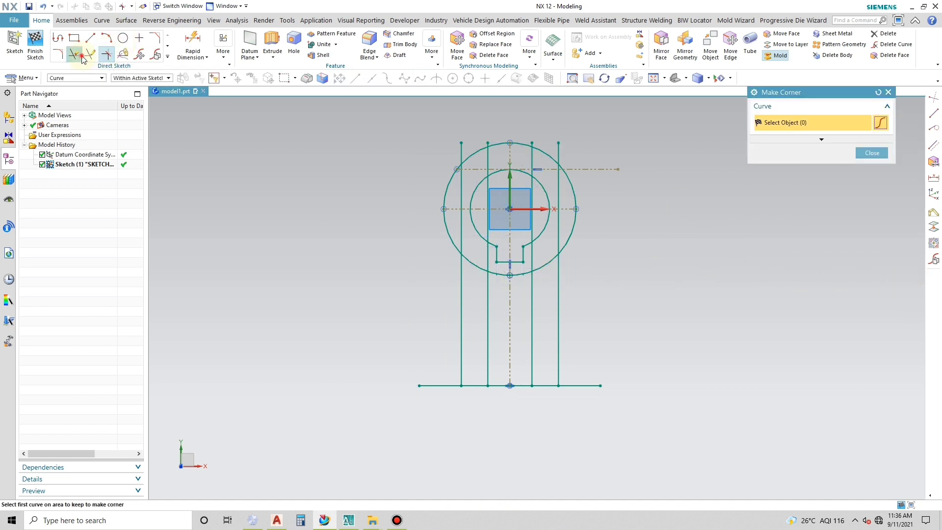
mouse_move(438, 363)
left_mouse_down()
mouse_move(437, 401)
mouse_move(498, 398)
mouse_move(495, 380)
left_mouse_up()
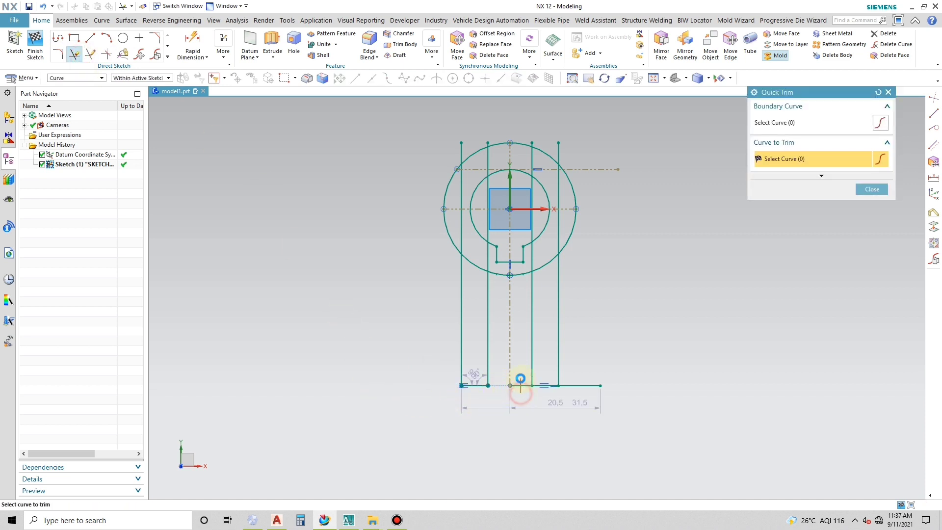
left_click_drag(581, 400, 581, 378)
Step: Trim the outer circle's arcs across both legs and the vertical line pieces running from the legs up into the ring
scroll(544, 241, "up", 2)
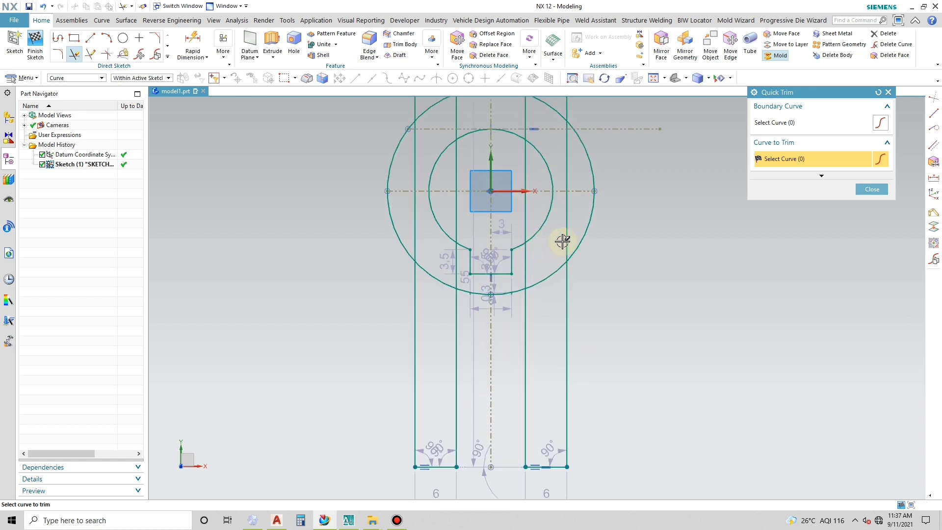
left_click(563, 241)
left_click(524, 260)
left_click(543, 280)
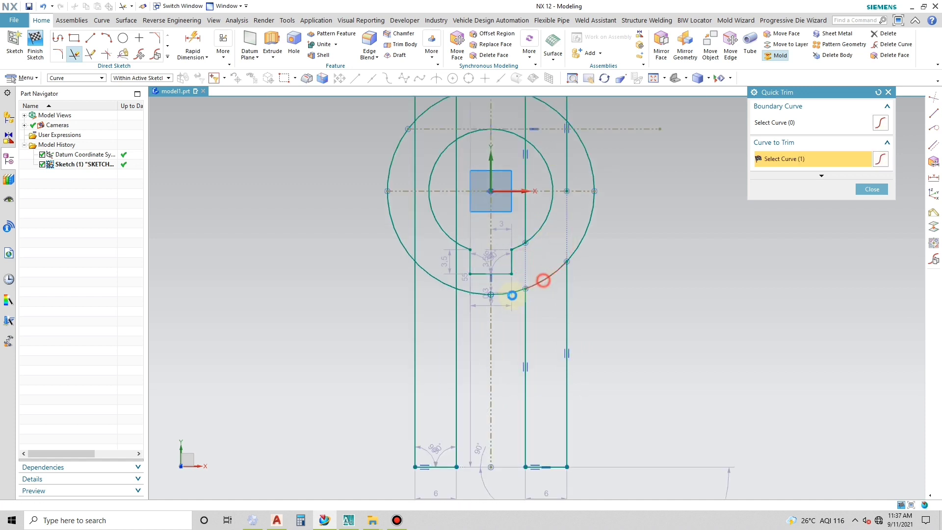
left_click(435, 282)
left_click(456, 274)
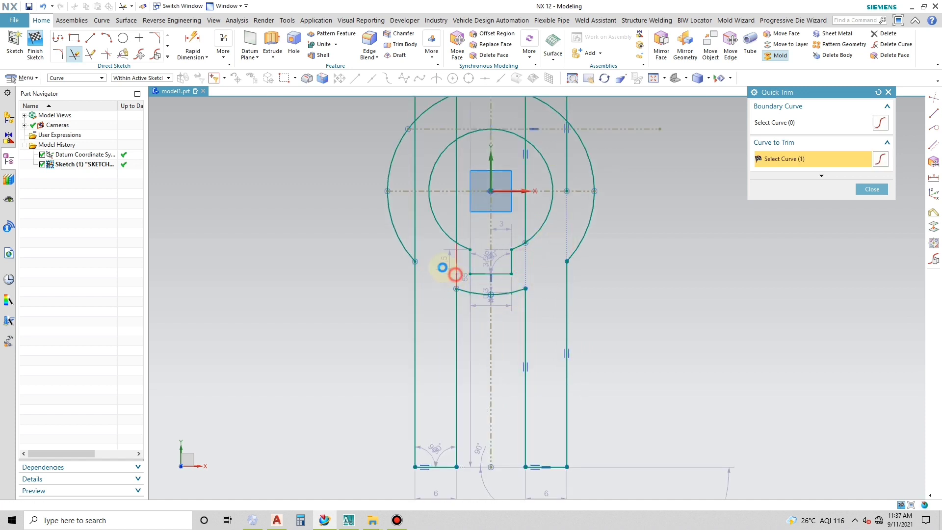
left_click(416, 241)
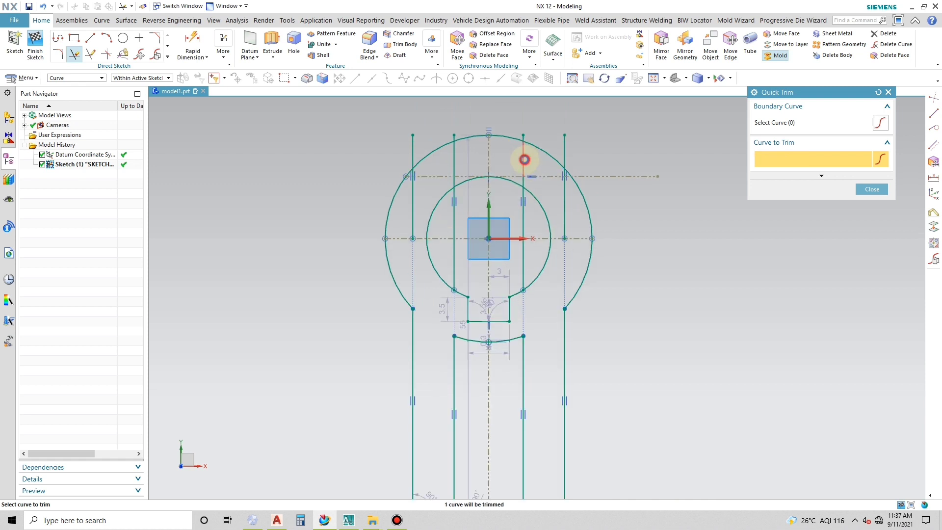
Step: Trim the positive X inner line between the circles and delete the remaining upper pieces of the four vertical lines
left_click(525, 160)
middle_click(559, 162)
left_click(565, 154)
left_click(523, 211)
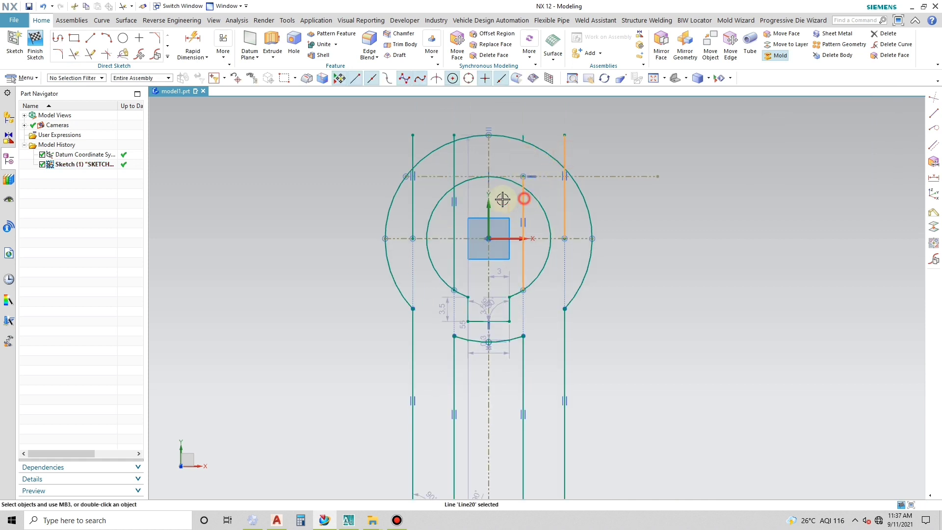
left_click(454, 174)
left_click(411, 162)
key("Delete")
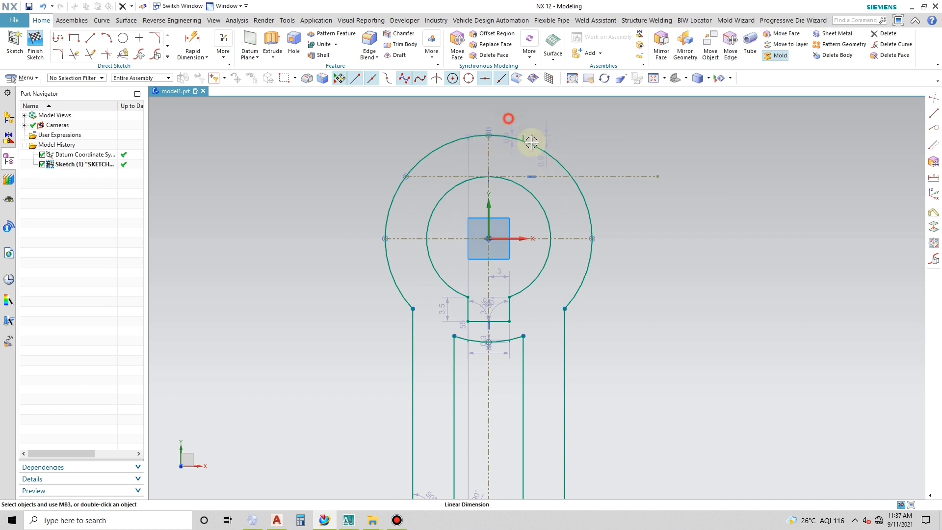
Step: Delete the short leftover vertical line piece at the top of the outer circle
left_click_drag(509, 119, 540, 158)
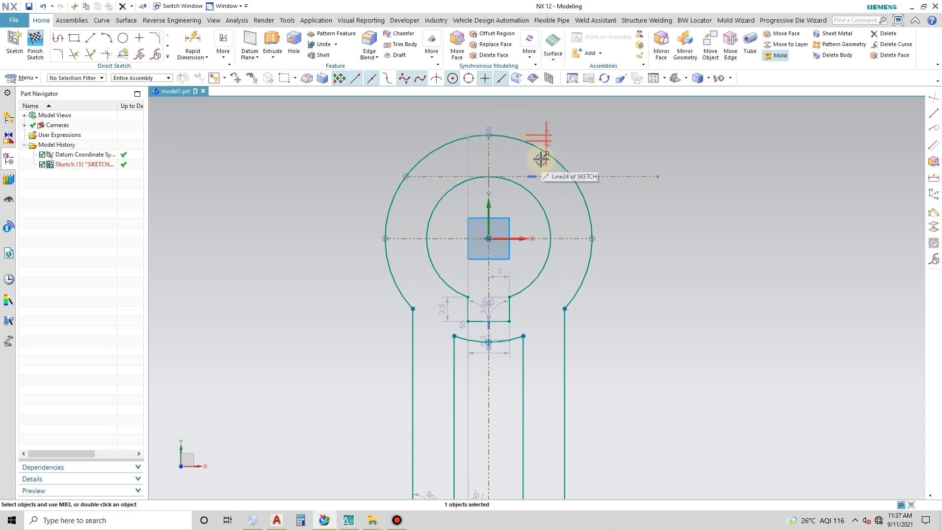
scroll(530, 156, "down", 1)
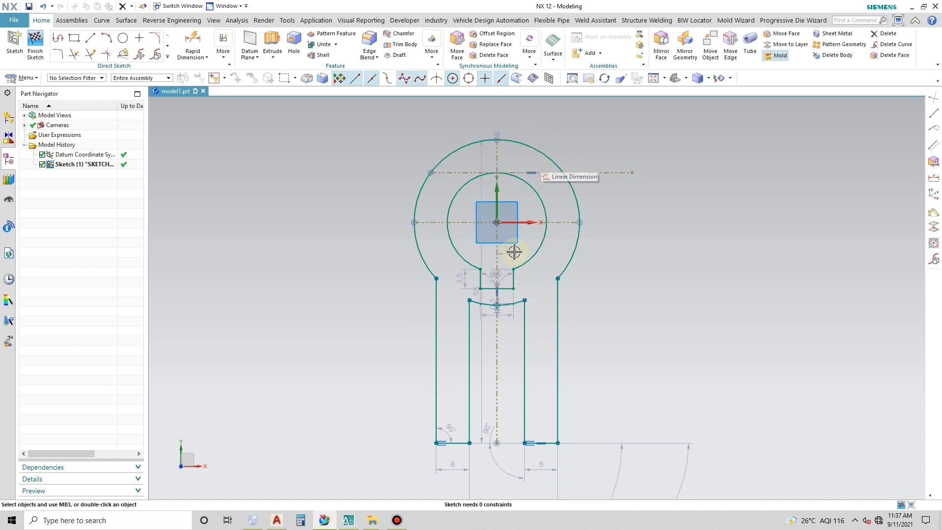
scroll(505, 235, "down", 2)
scroll(540, 256, "up", 1)
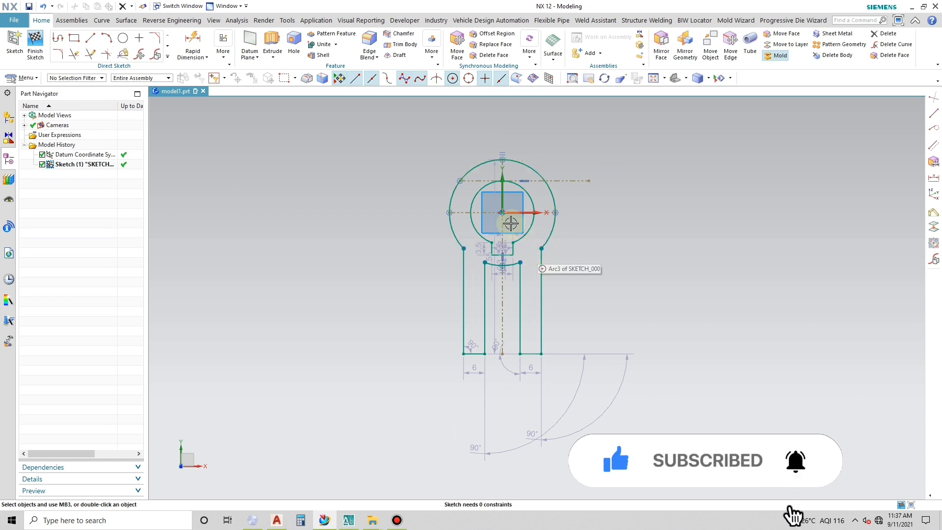
Step: Offset the left leg's bottom line symmetrically by 25 mm
left_click(167, 57)
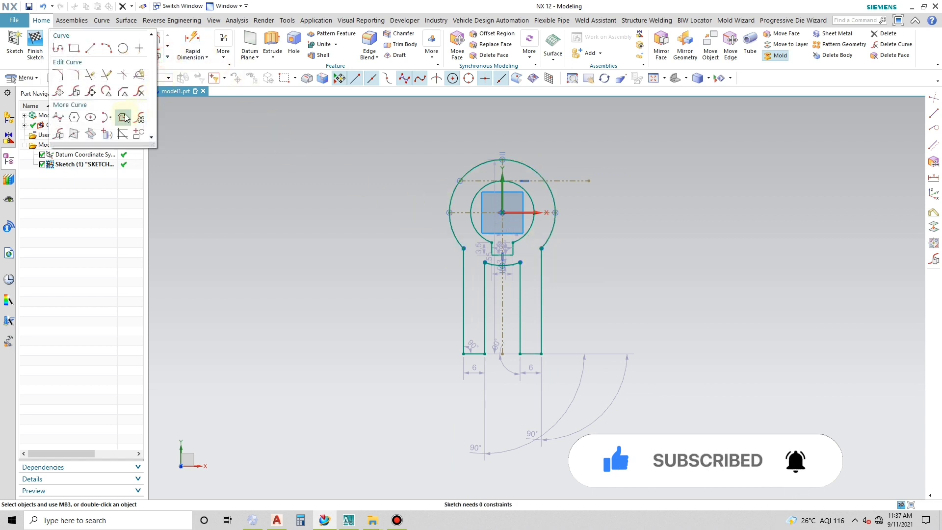
left_click(124, 118)
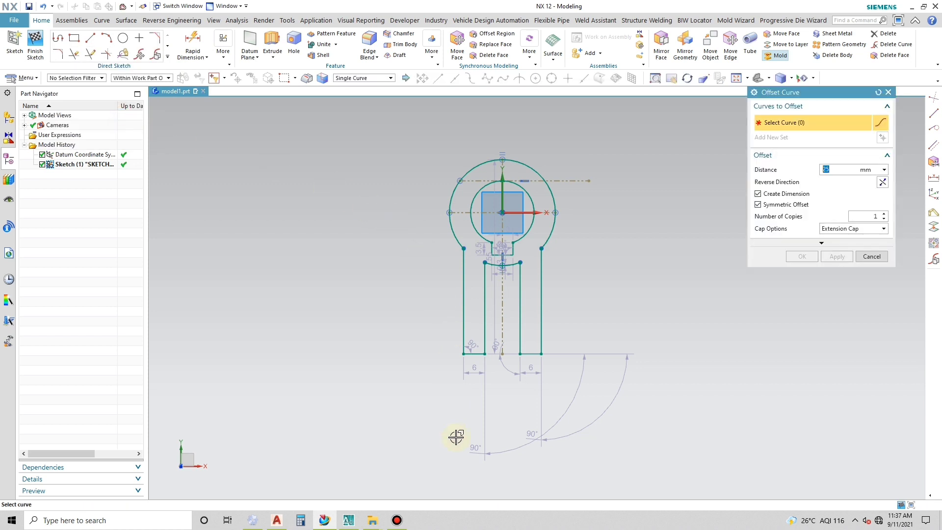
left_click(477, 354)
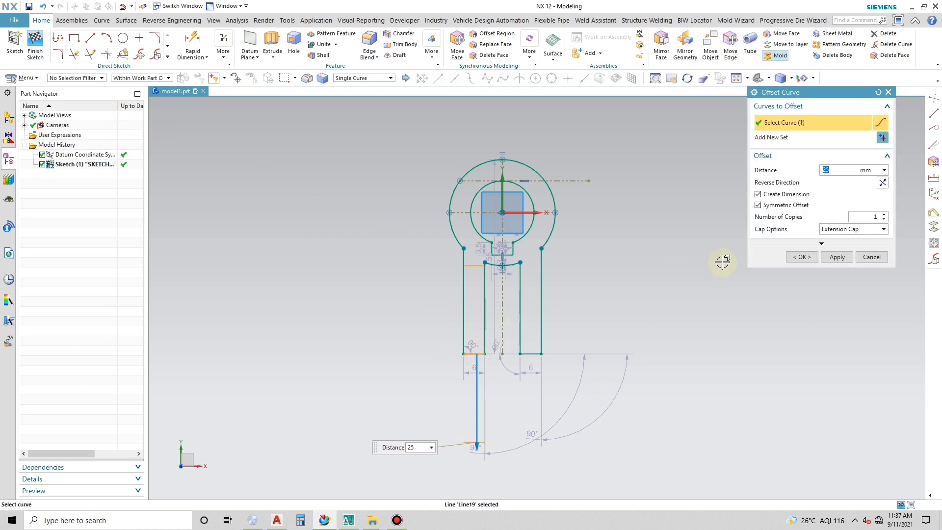
left_click(837, 257)
left_click(870, 257)
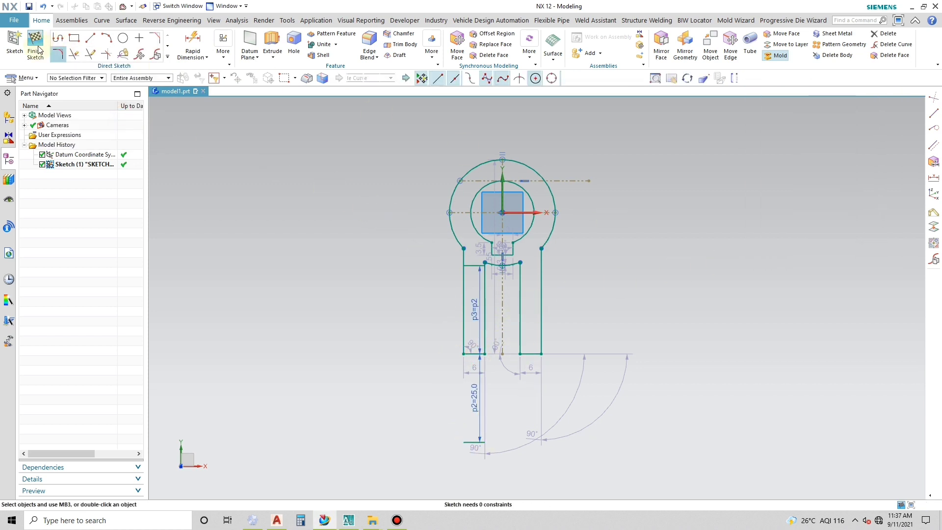
Step: Extend the upper offset line across to the right leg's inner vertical line
left_click(89, 54)
scroll(512, 276, "up", 3)
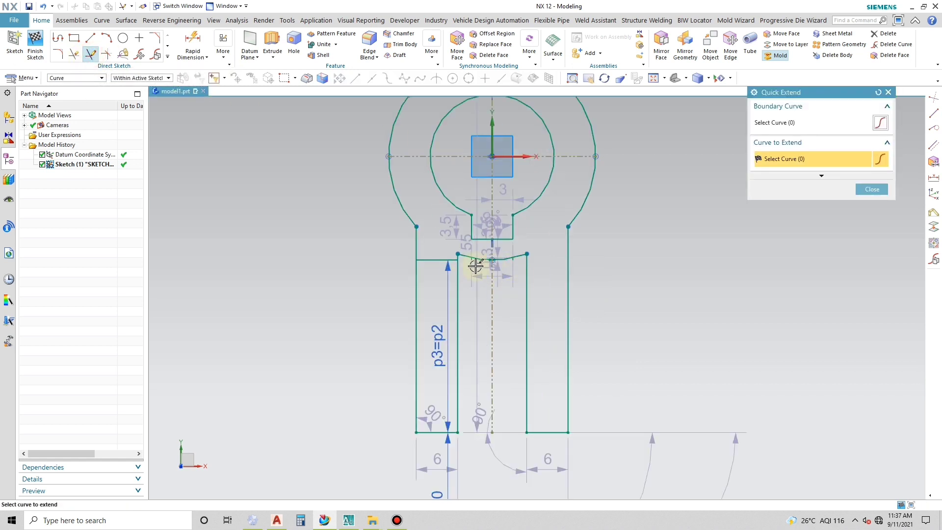
left_click(444, 259)
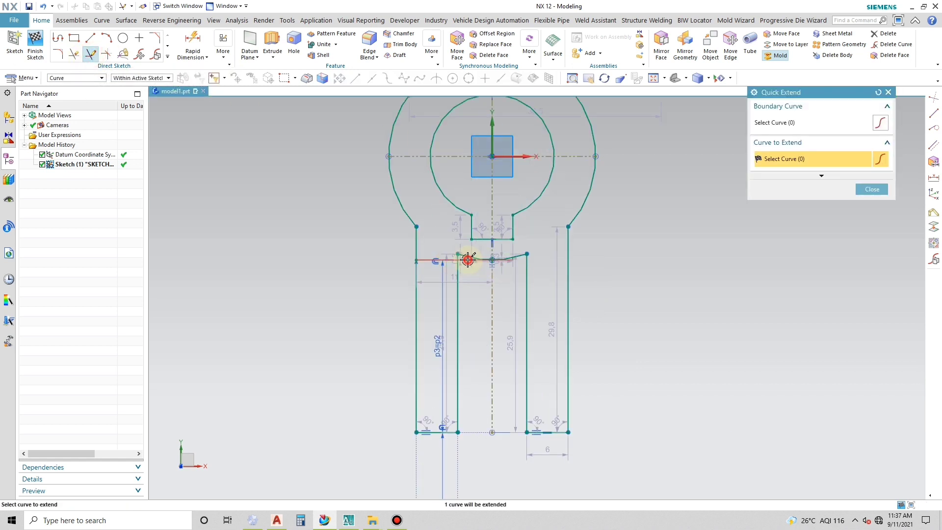
left_click(510, 260)
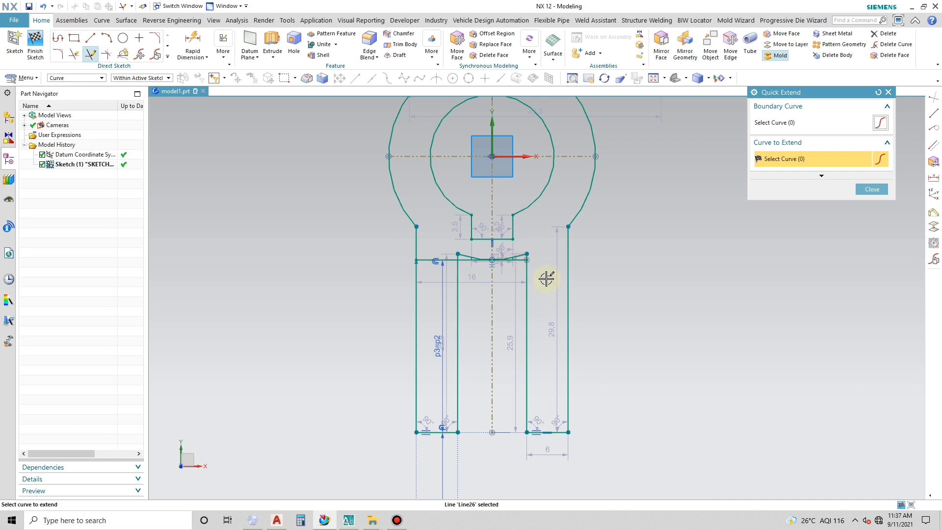
key("Escape")
Step: Delete the arc between the legs and the offset constraint on the extended horizontal line
scroll(525, 258, "up", 5)
key("Delete")
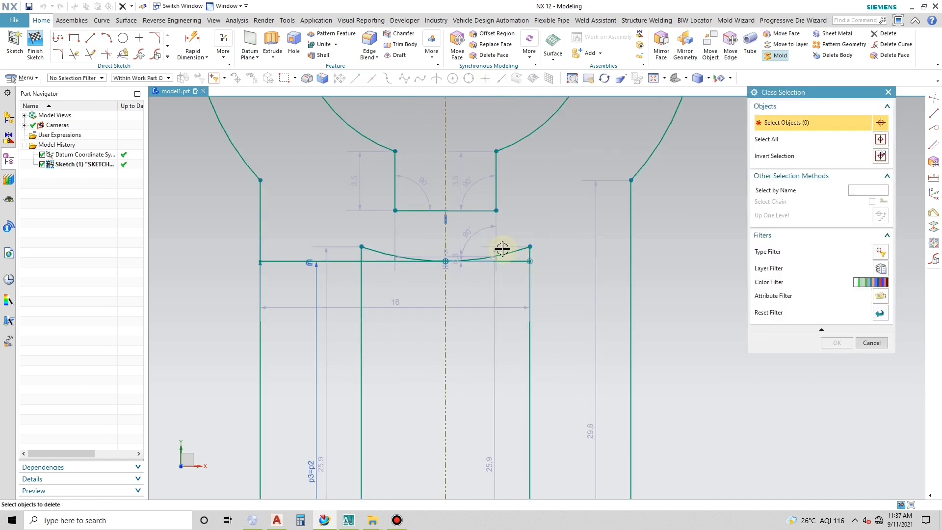
key("Escape")
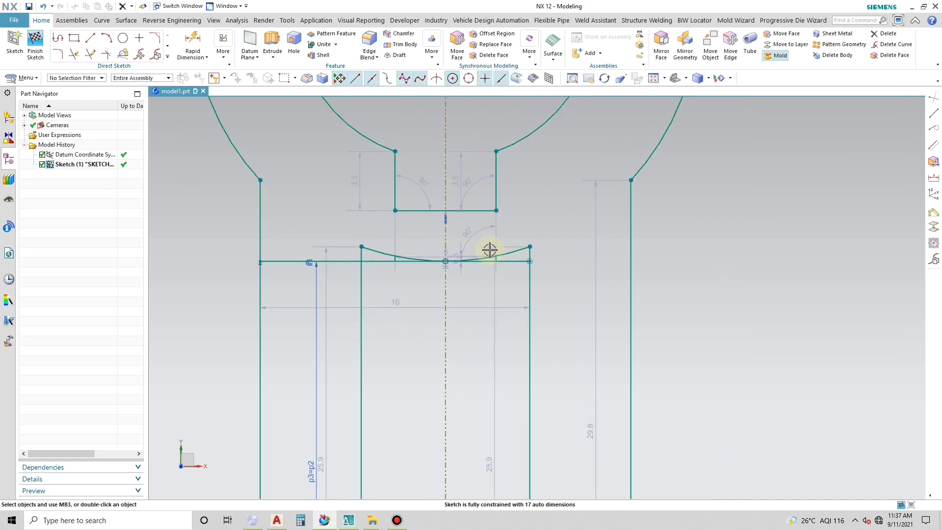
left_click(518, 252)
key("Delete")
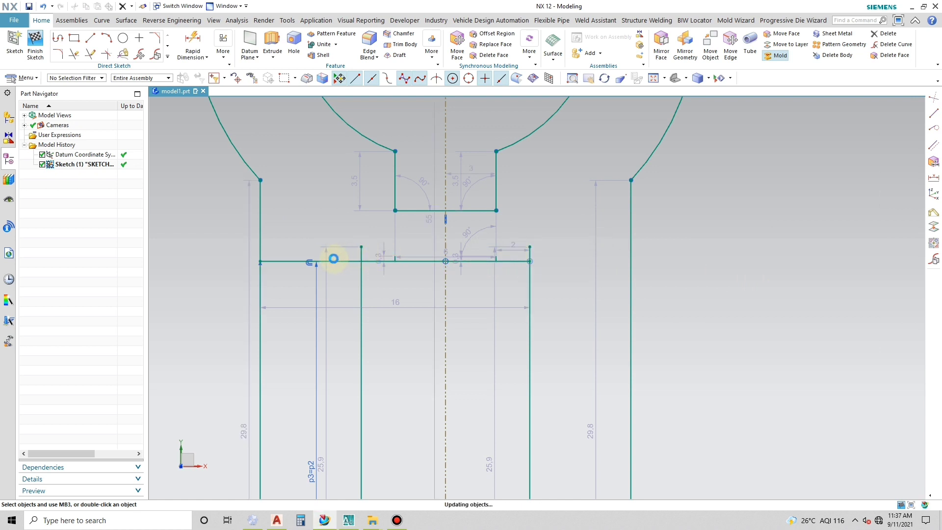
right_click(307, 261)
left_click(332, 254)
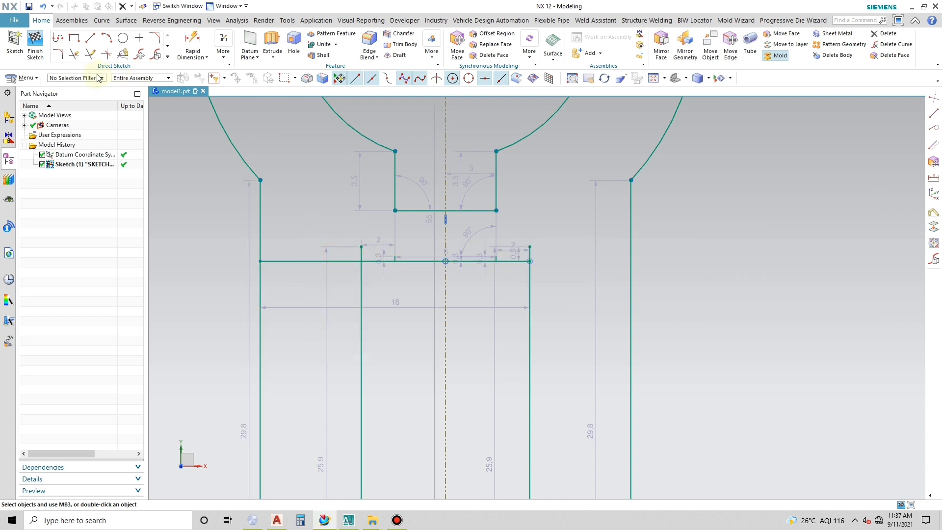
Step: Trim the horizontal line inside the left leg and the inner vertical lines' ends above it
left_click(74, 54)
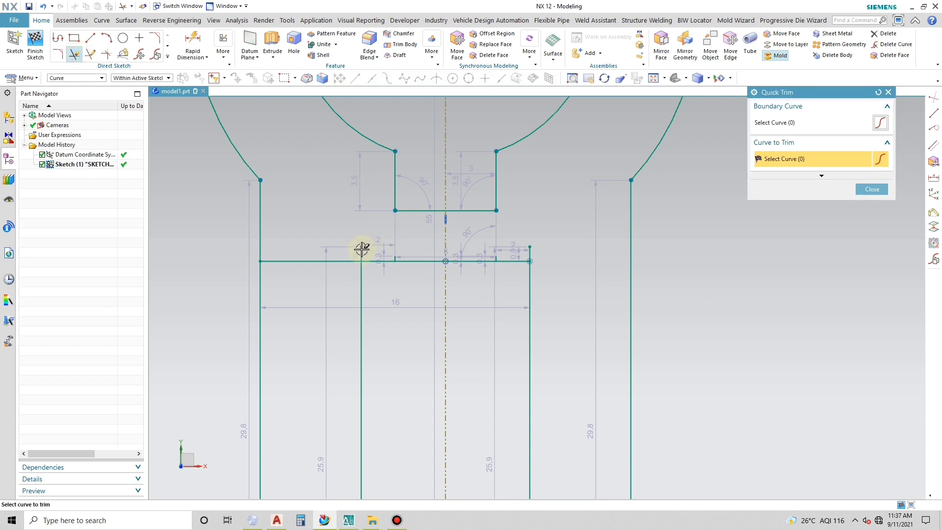
left_click(350, 260)
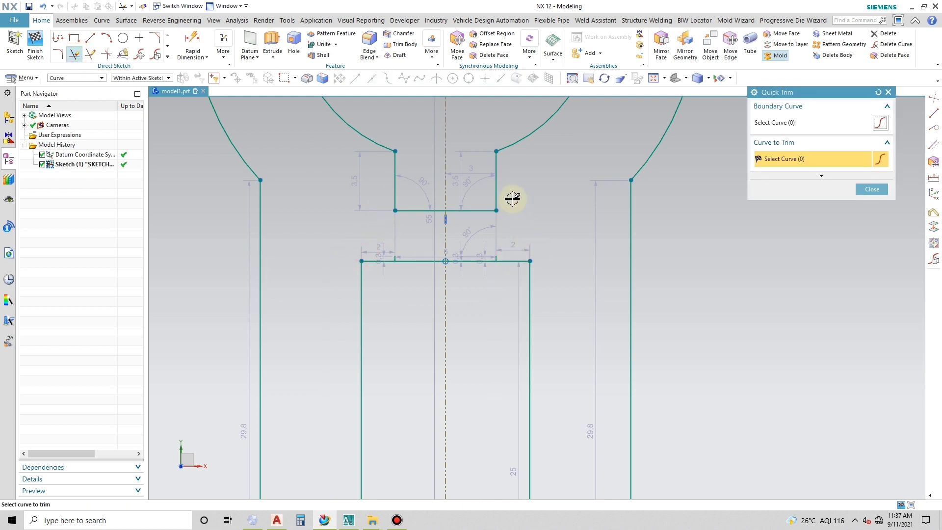
scroll(492, 212, "down", 5)
scroll(492, 212, "down", 3)
key("Escape")
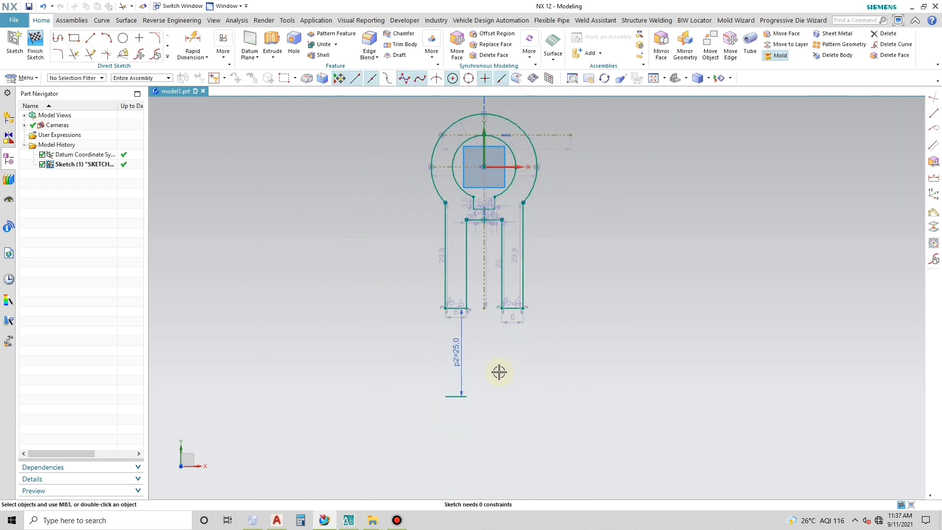
Step: Reopen the profile sketch and delete the stray offset line below the left leg and the leftover point on the line between the legs
scroll(493, 292, "down", 3)
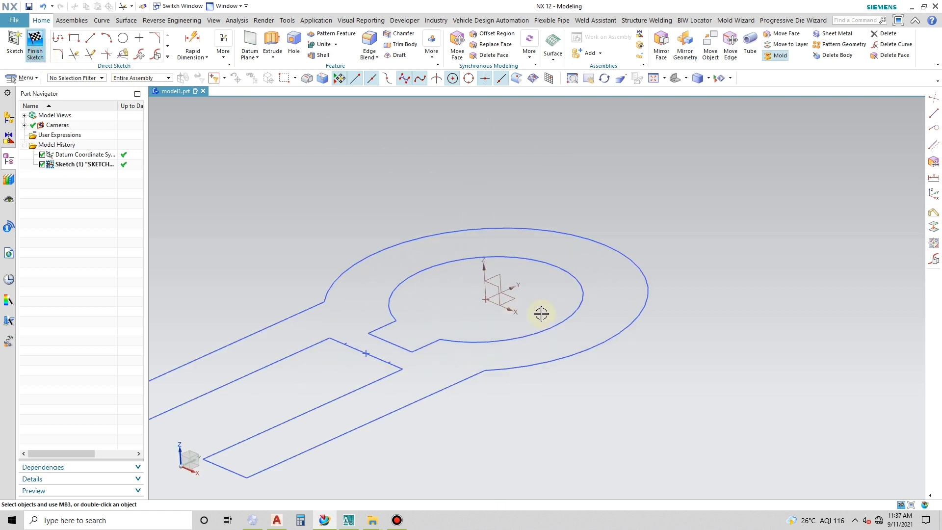
scroll(570, 295, "down", 4)
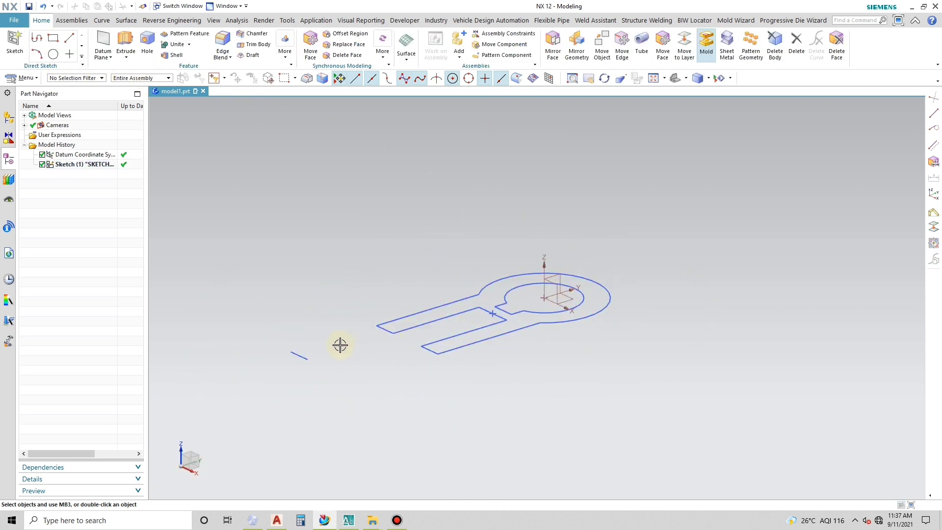
double_click(442, 352)
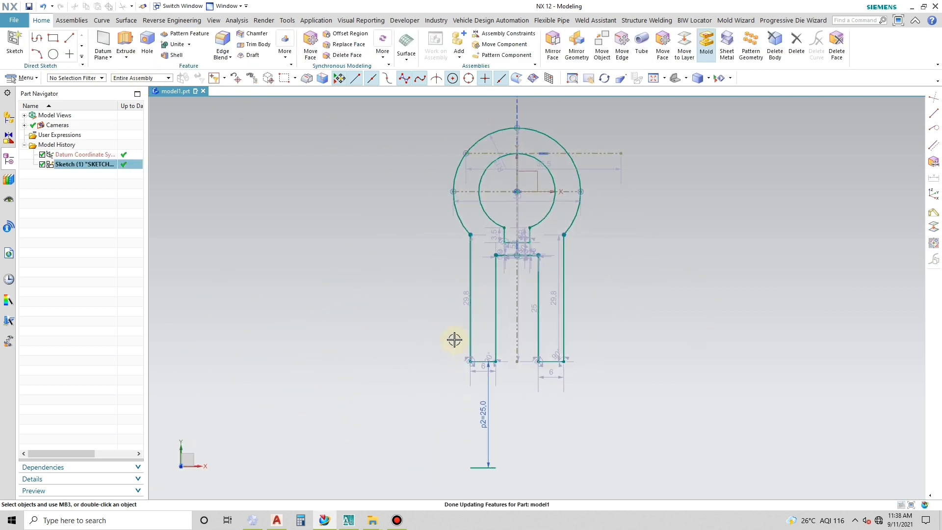
left_click_drag(430, 455, 558, 493)
key("Delete")
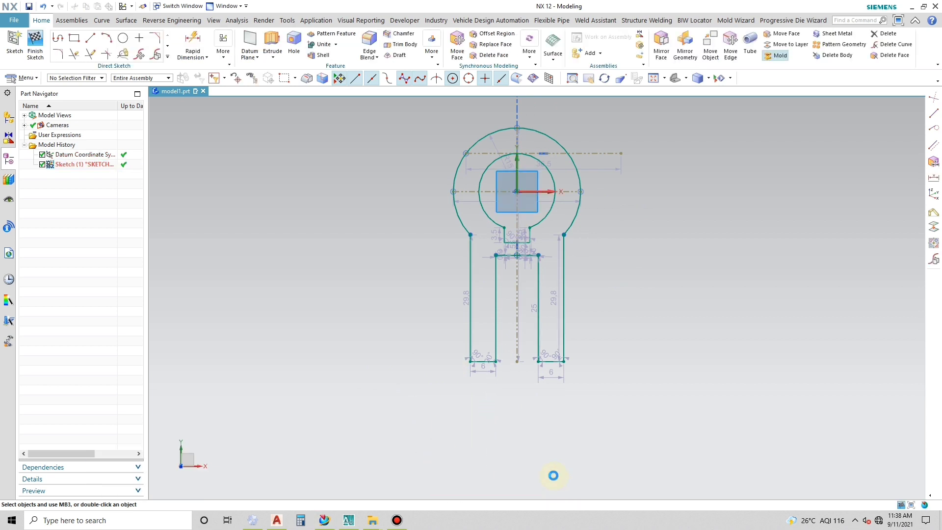
scroll(543, 273, "down", 5)
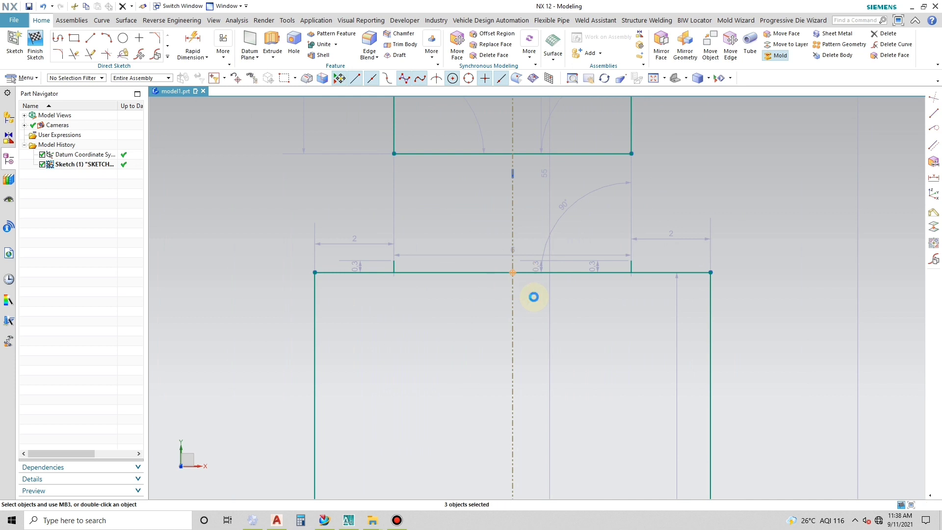
scroll(524, 270, "up", 6)
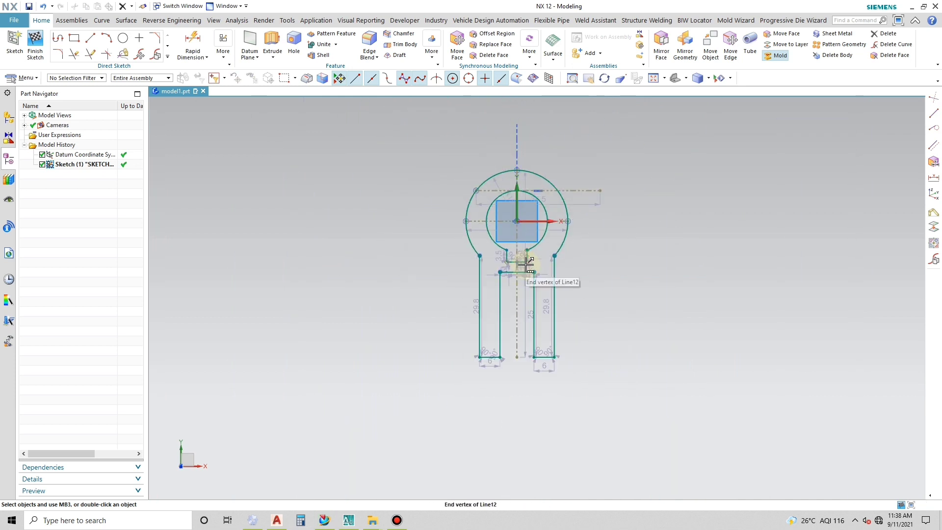
Step: Finish the sketch and extrude the region between the outer outline and the keyed hole from 0 to 20 mm
mouse_move(526, 265)
middle_mouse_down()
mouse_move(571, 315)
mouse_move(595, 284)
mouse_move(604, 314)
mouse_move(605, 293)
middle_mouse_up()
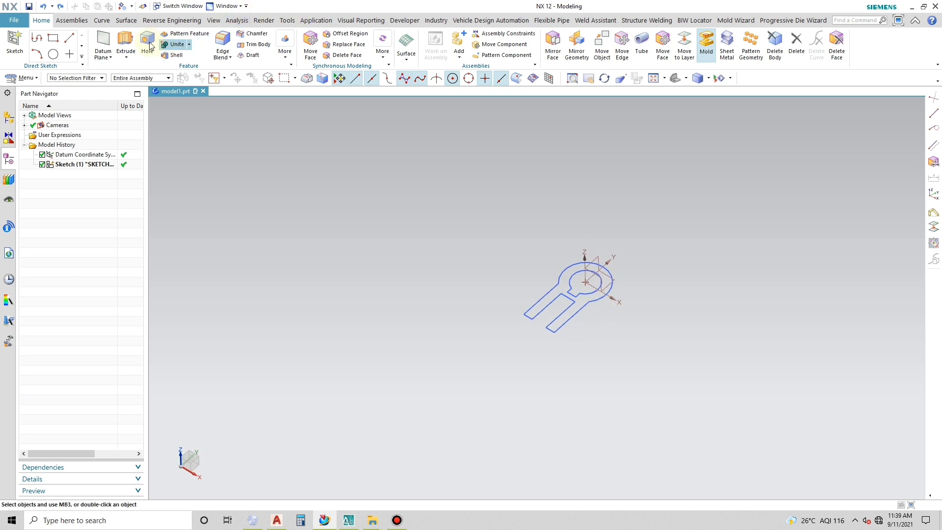
left_click(130, 38)
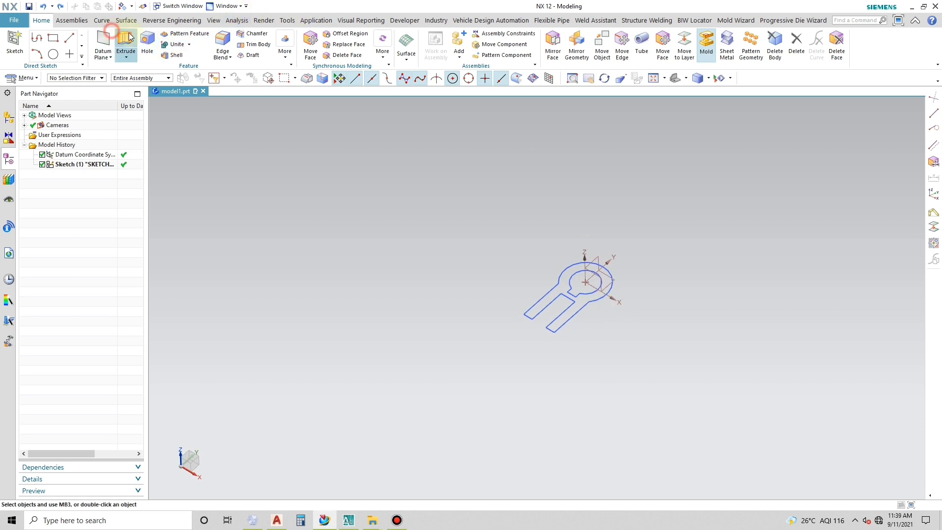
left_click(609, 286)
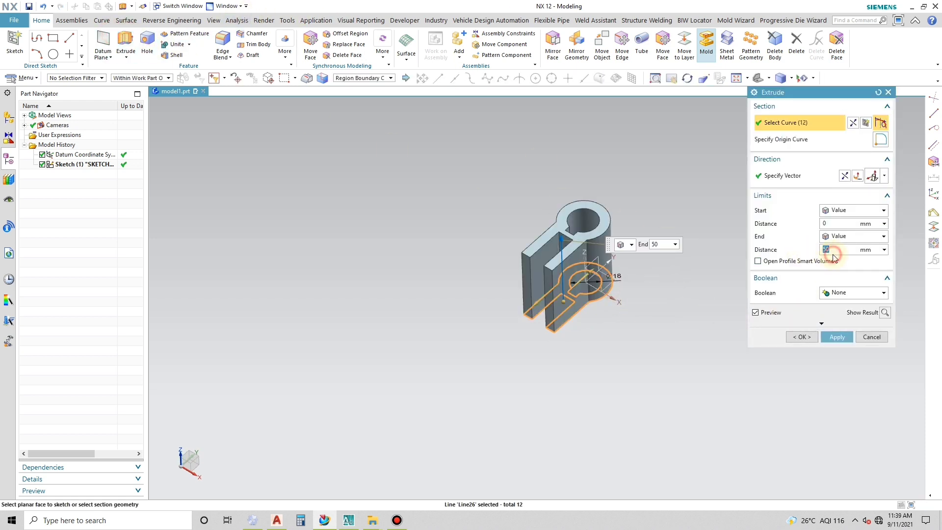
key("Return")
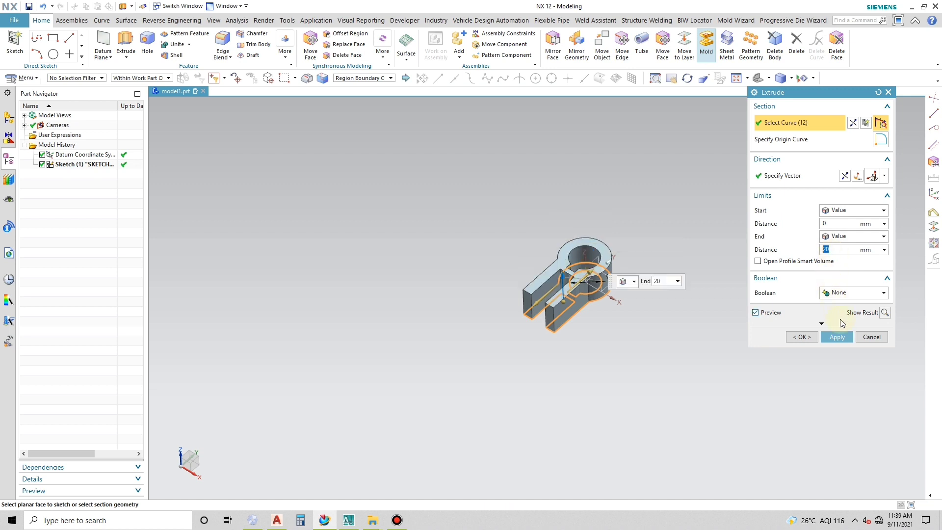
left_click(839, 337)
left_click(871, 336)
Step: Hide the profile sketch and start a new sketch on the YZ plane of the datum coordinate system
scroll(595, 309, "up", 3)
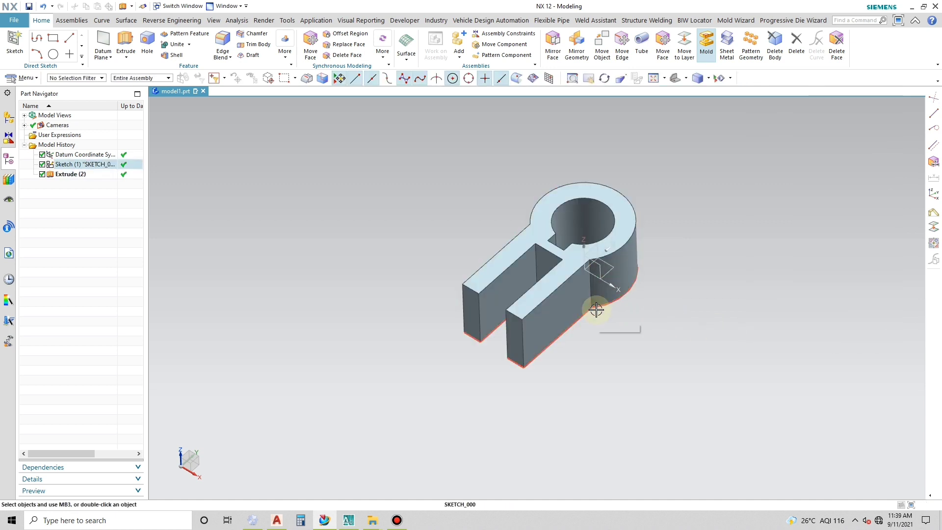
left_click(596, 310)
mouse_move(596, 310)
middle_mouse_down()
mouse_move(616, 299)
mouse_move(592, 299)
mouse_move(565, 274)
middle_mouse_up()
left_click(15, 45)
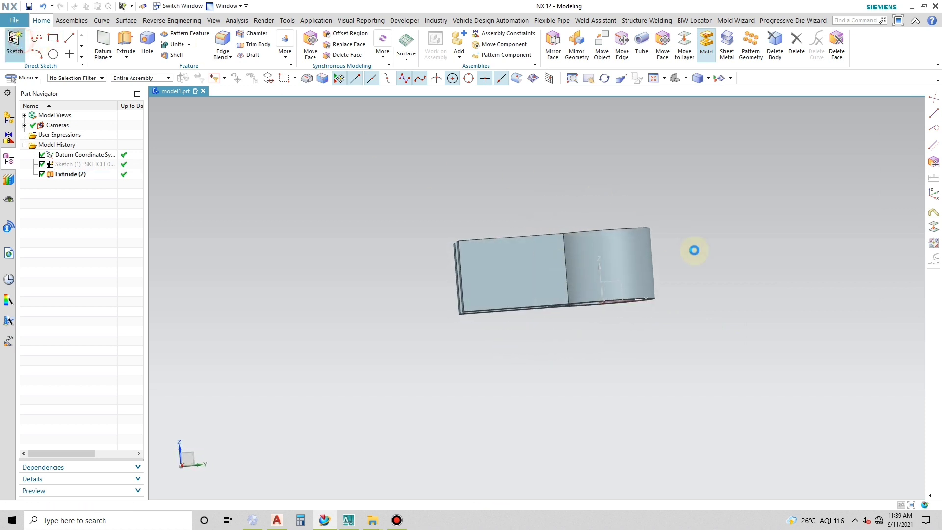
middle_click_drag(708, 295, 702, 305)
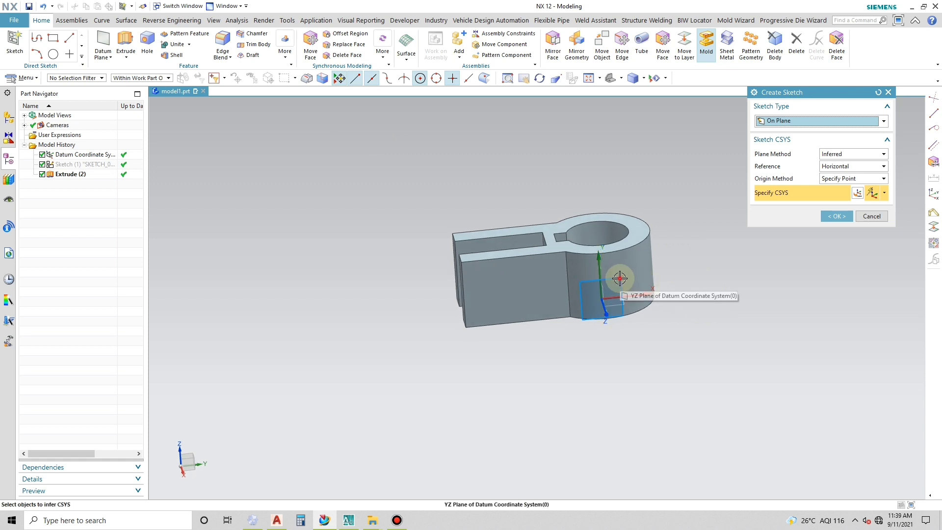
left_click(619, 275)
left_click(833, 217)
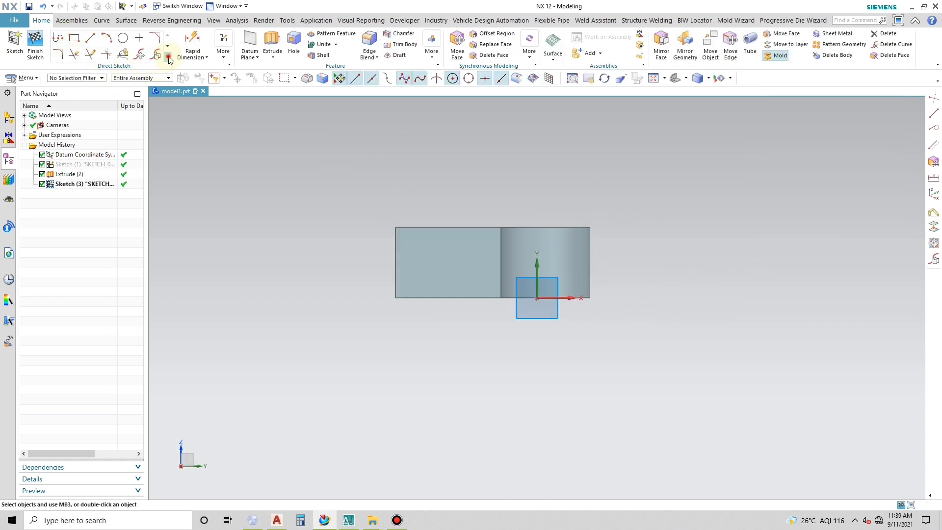
Step: Project the leg's vertical end edge and its lower horizontal edge into the sketch
left_click(168, 58)
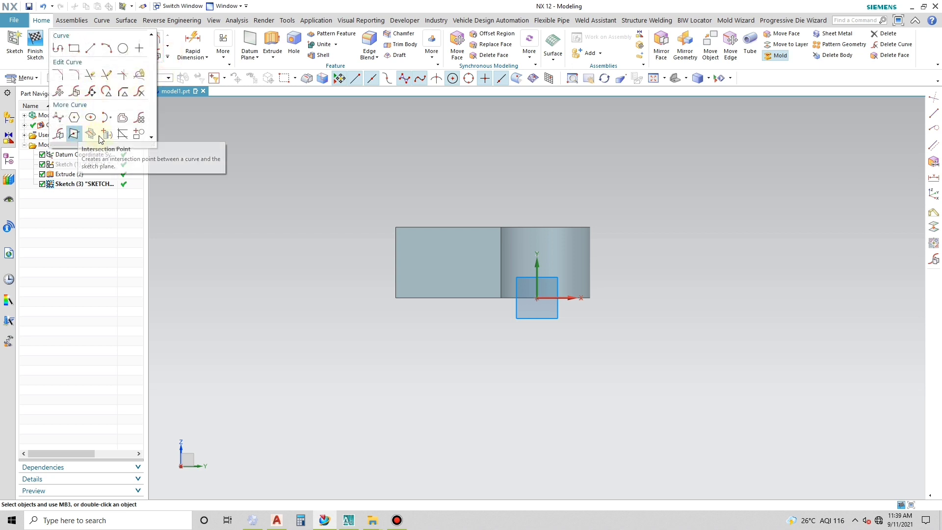
left_click(76, 133)
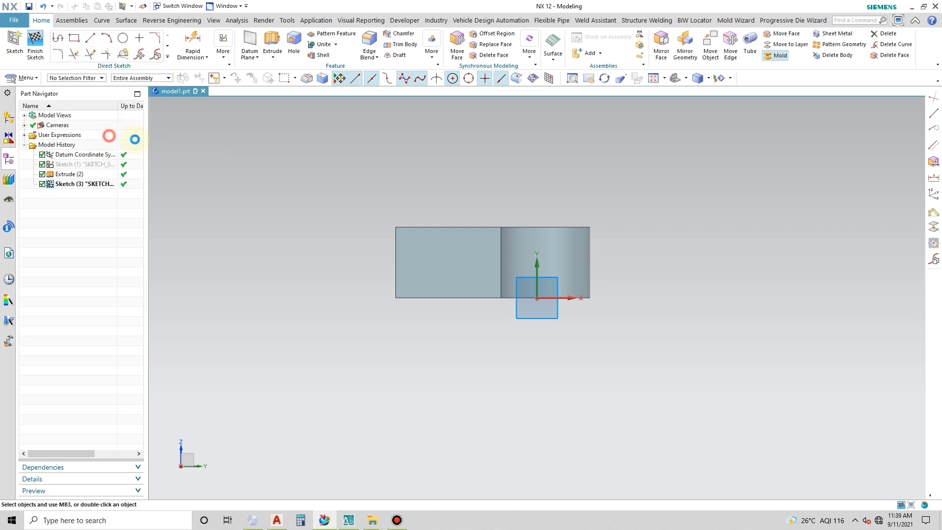
left_click(391, 269)
left_click(429, 297)
left_click(835, 153)
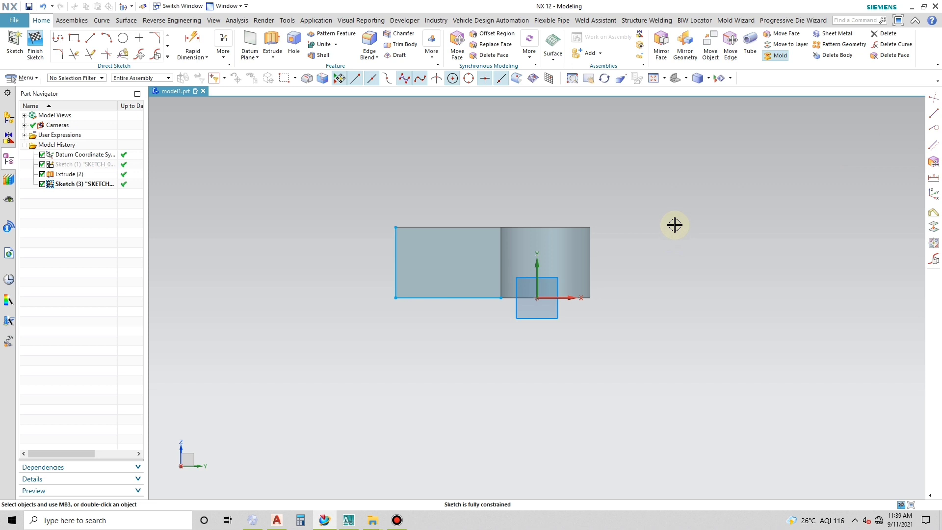
Step: Offset the projected end edge and lower edge 10 mm into the leg, with Symmetric Offset turned off
left_click(167, 56)
left_click(126, 117)
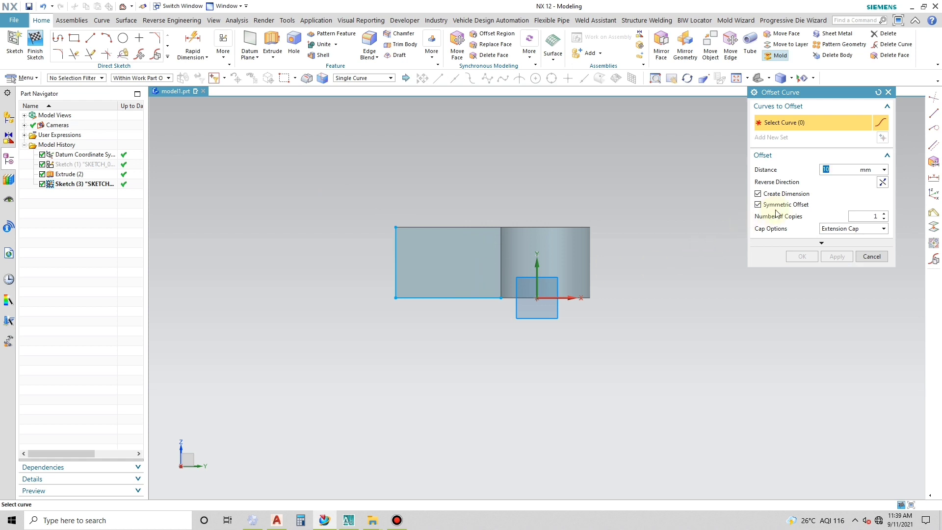
left_click(397, 261)
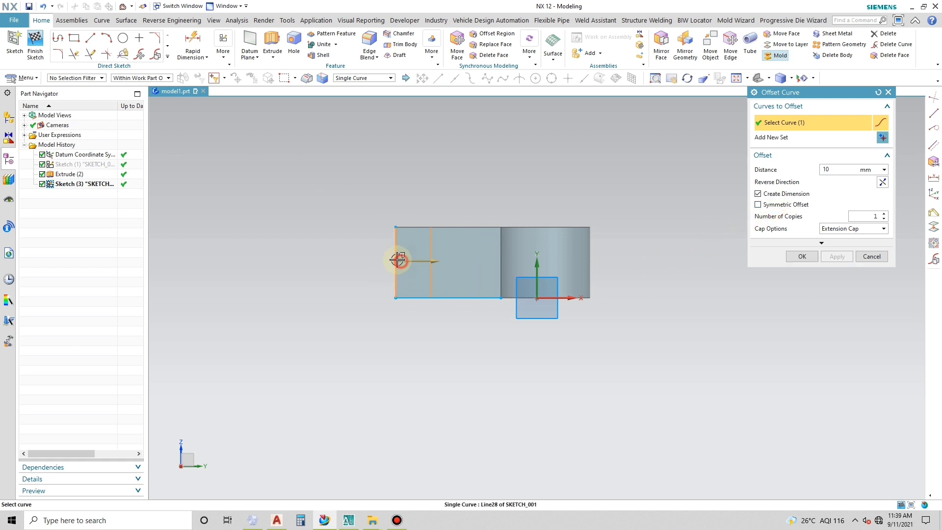
left_click(844, 258)
left_click(462, 297)
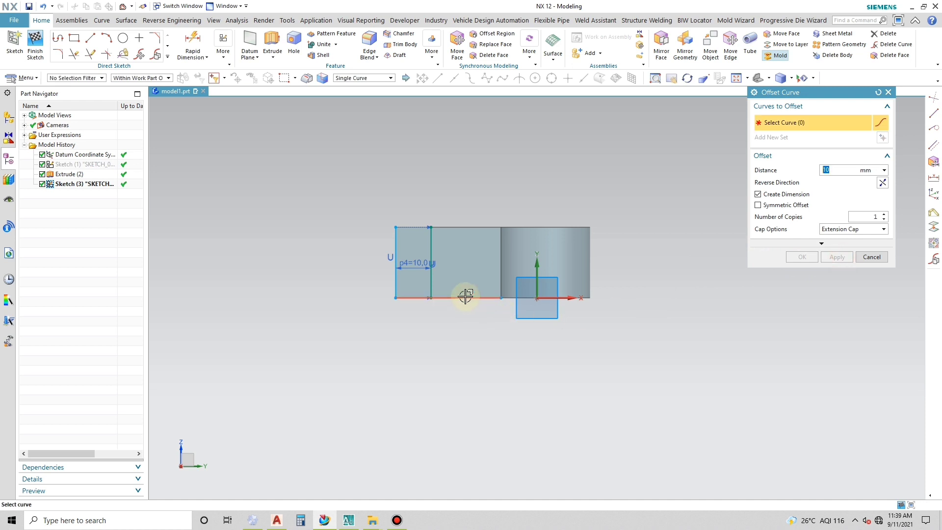
left_click(829, 258)
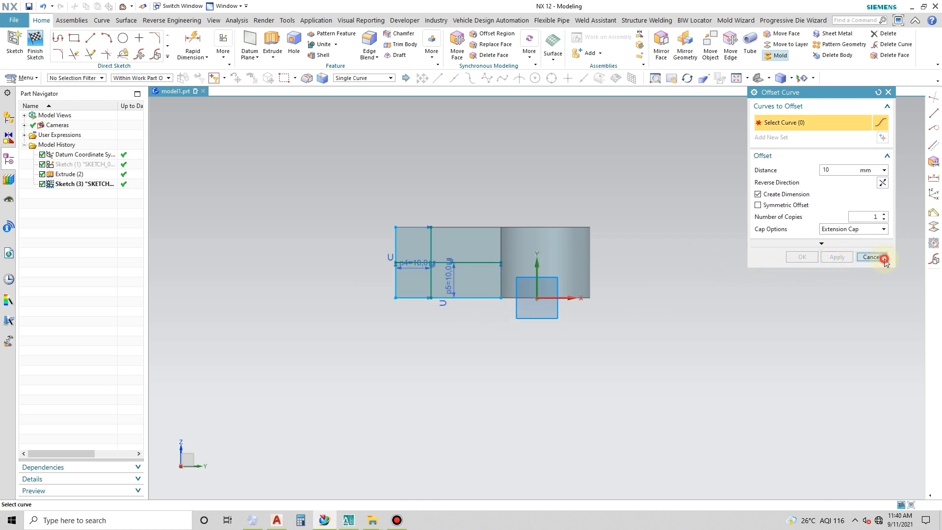
Step: Sketch a 10 mm diameter circle centred on the intersection of the two offset lines in the leg
left_click(878, 257)
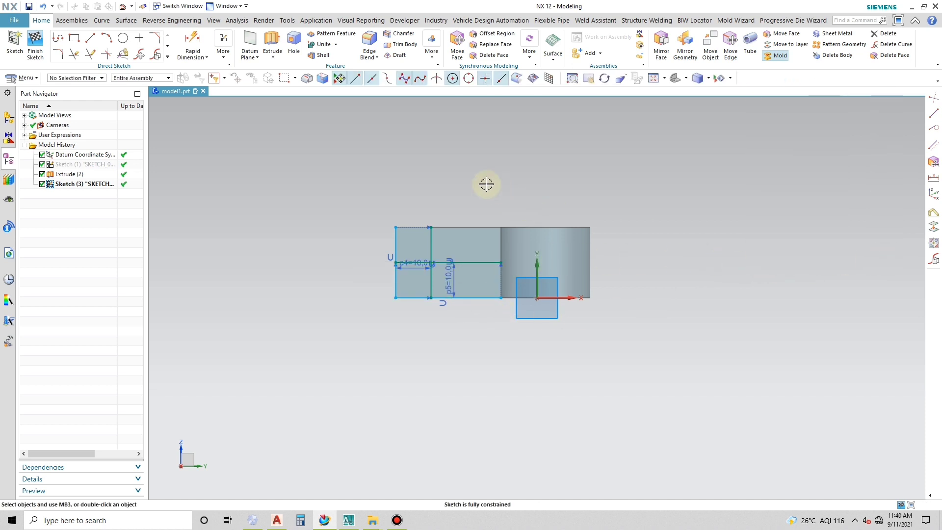
left_click(129, 43)
left_click(430, 263)
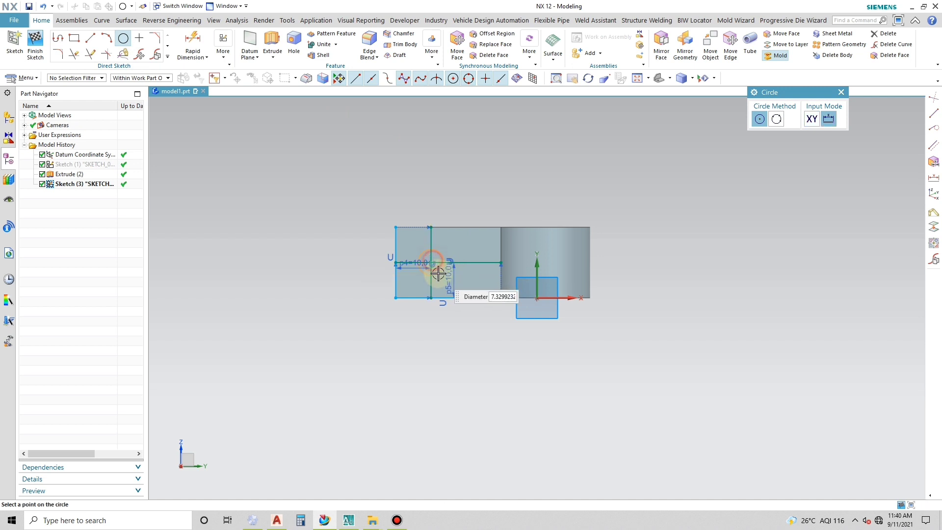
type("10")
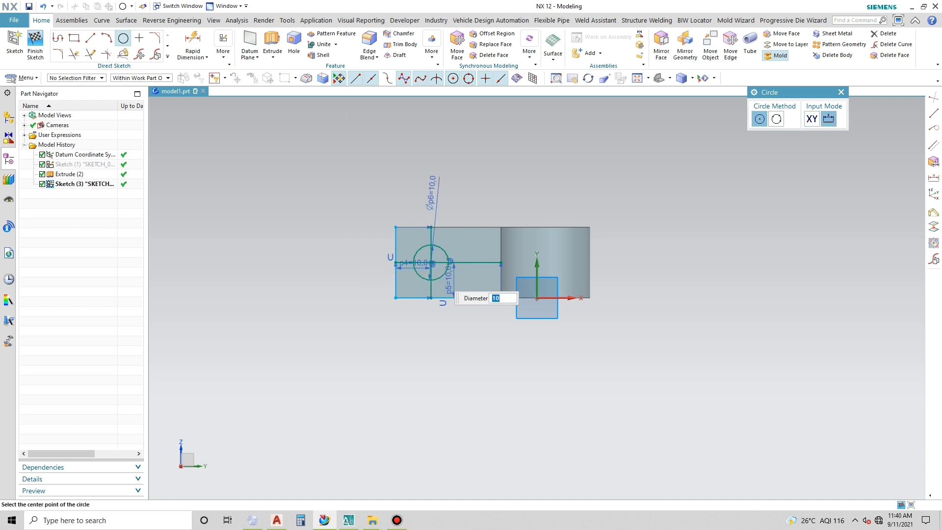
key("Escape")
Step: Delete the two offset lines and the projected vertical and lower edges from the sketch
left_click(480, 263)
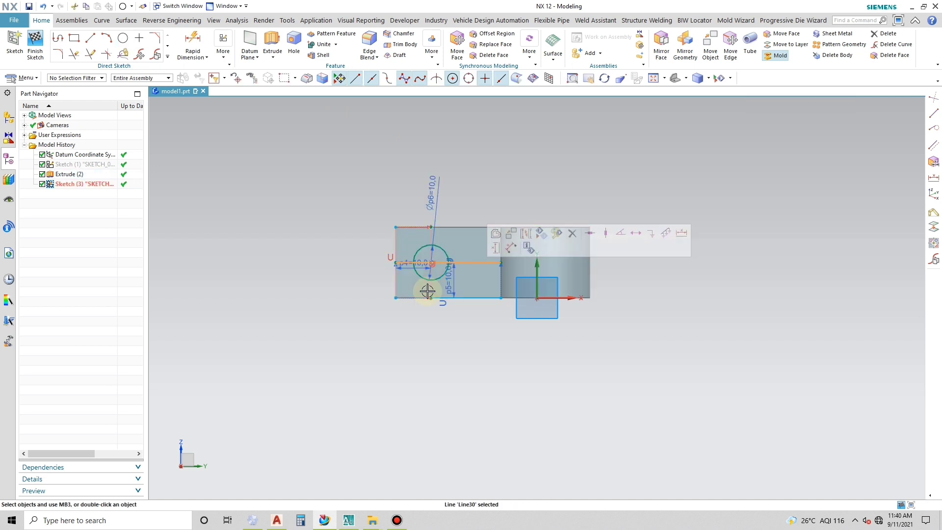
key("ctrl+q")
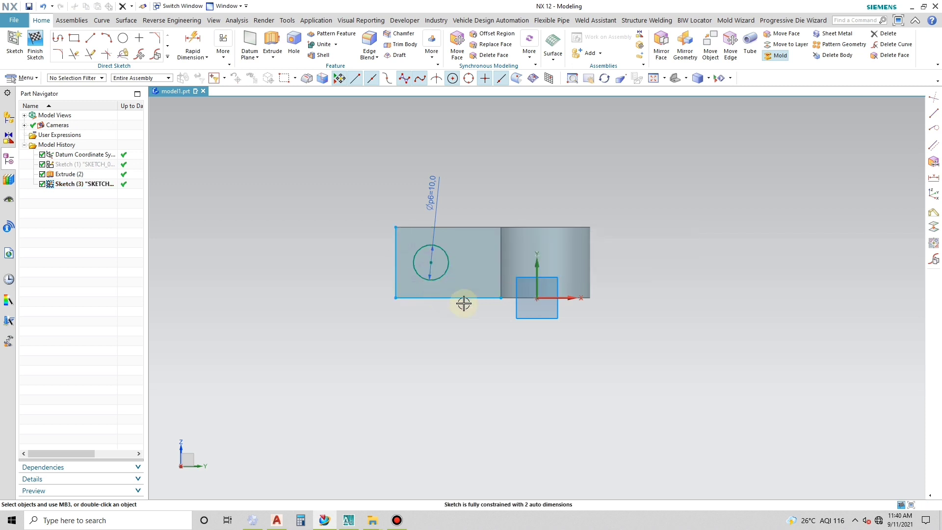
left_click(479, 302)
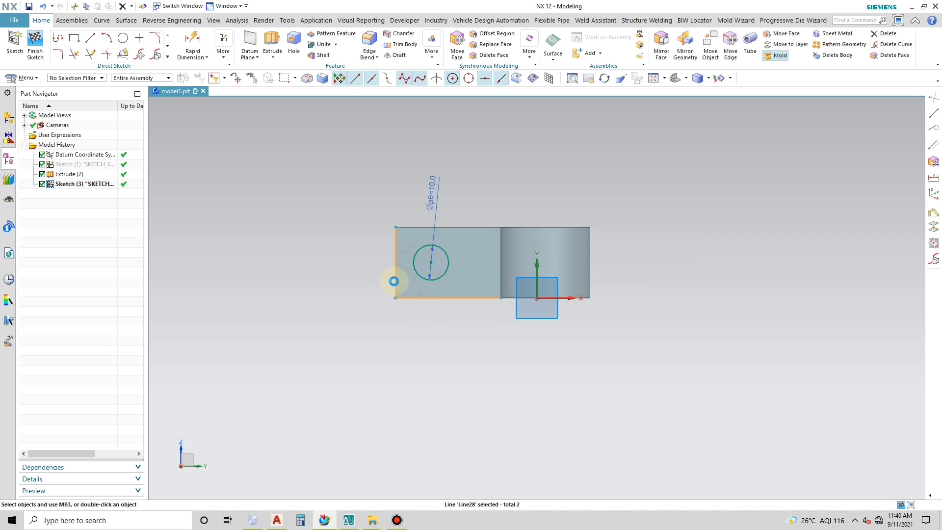
Step: Extrude the circle from -38 to 20 mm through both legs, subtracting it from the body
middle_click_drag(434, 275, 527, 308)
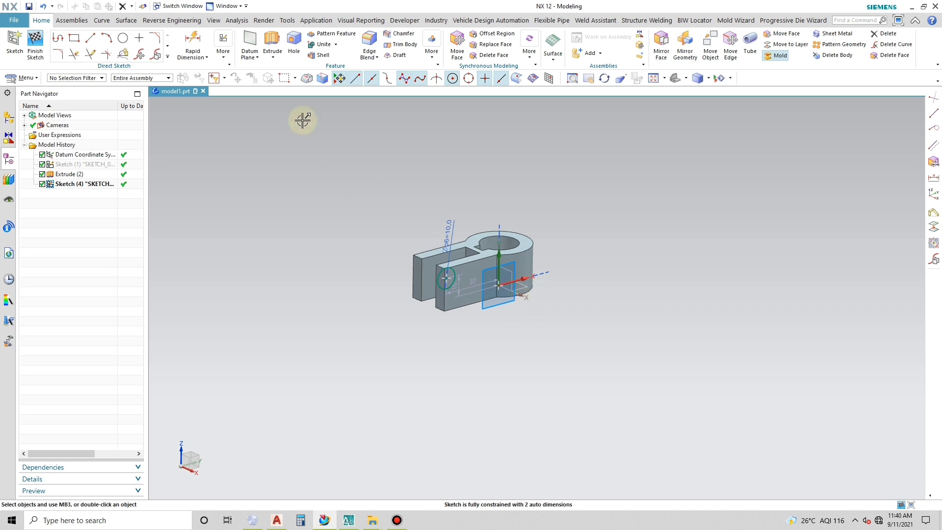
left_click(272, 43)
left_click(448, 278)
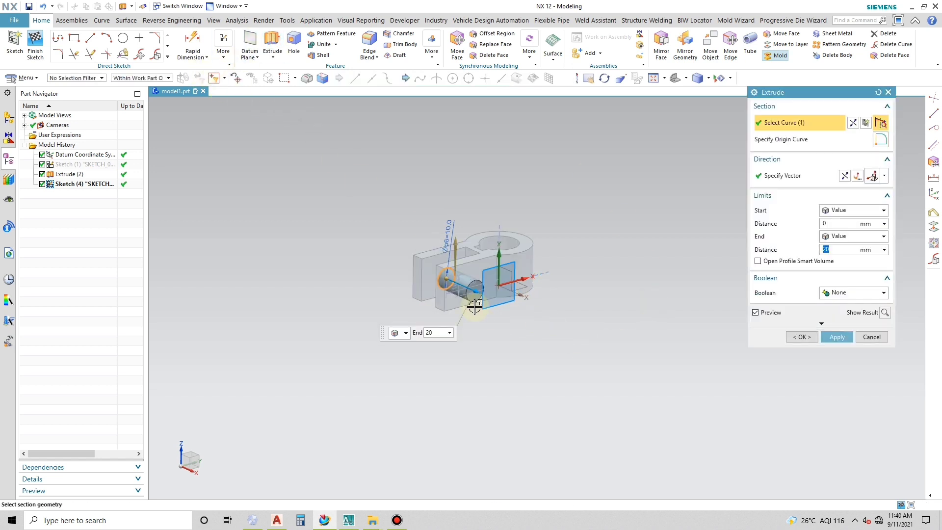
left_click_drag(450, 278, 387, 254)
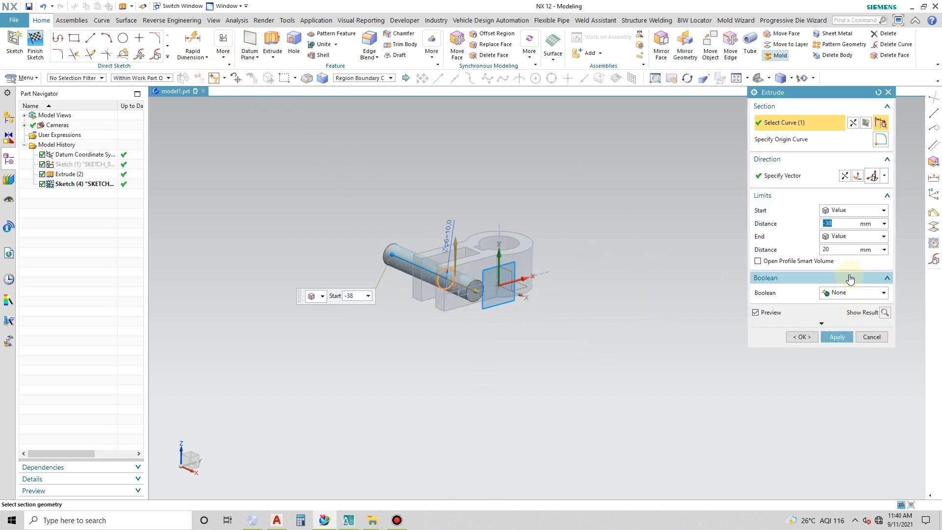
left_click(850, 292)
left_click(846, 324)
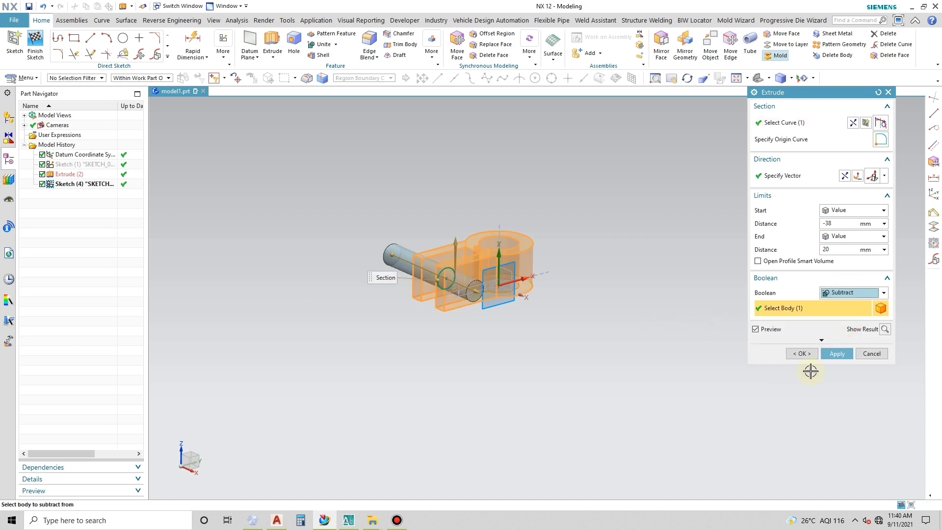
left_click(837, 353)
middle_click(538, 305)
Step: Hide the hole's circle sketch
middle_click_drag(538, 304, 546, 348)
left_click(448, 293)
key("ctrl+b")
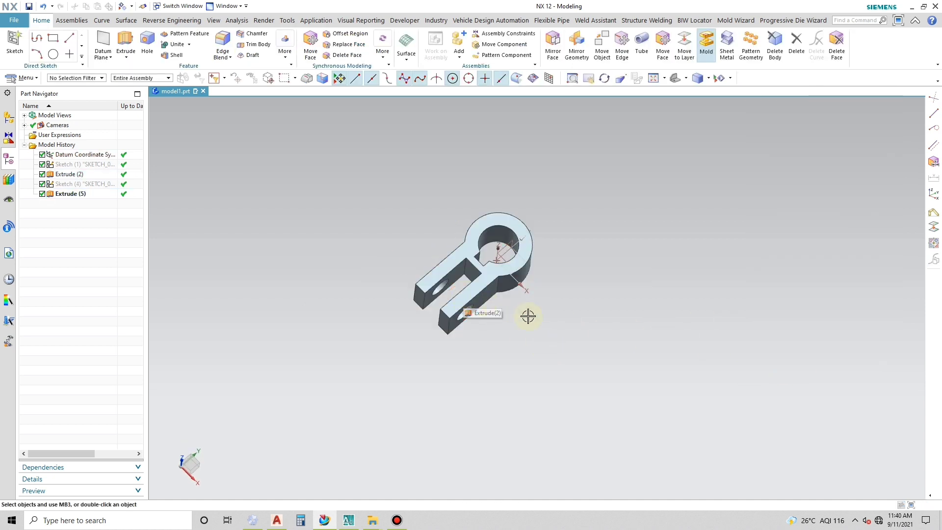
middle_click_drag(528, 316, 575, 210)
middle_click_drag(558, 259, 552, 266)
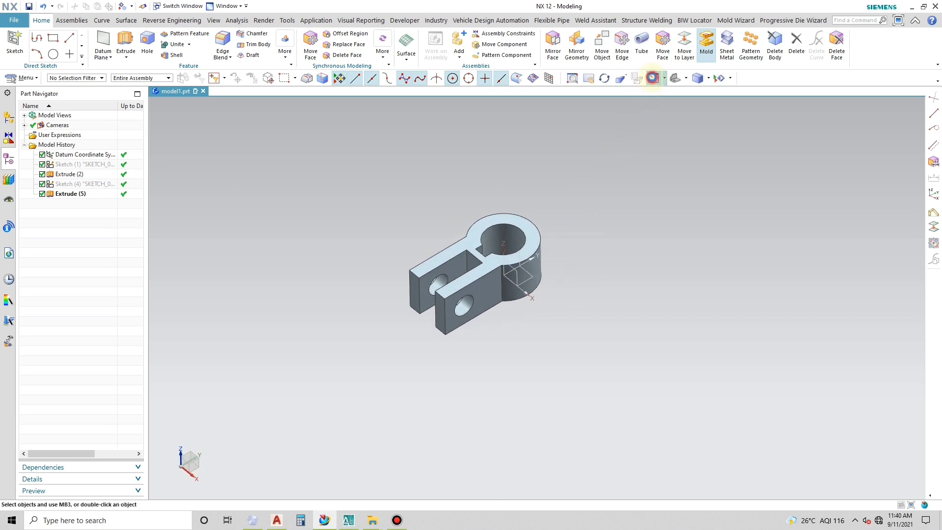
left_click(653, 78)
scroll(767, 305, "down", 3)
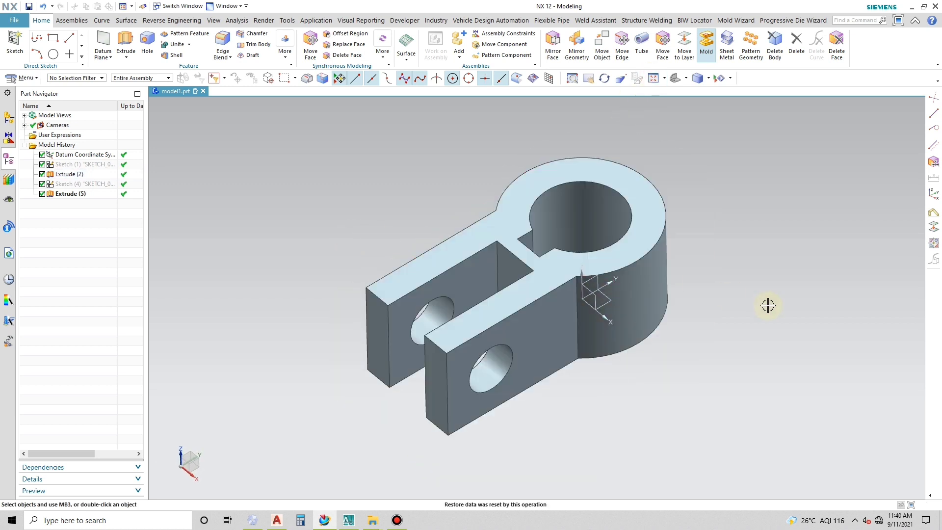
scroll(422, 236, "down", 1)
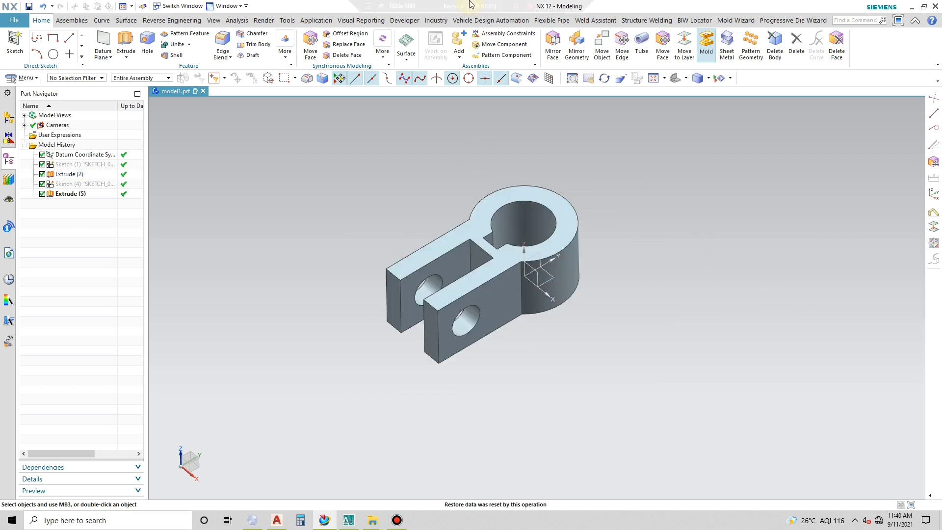